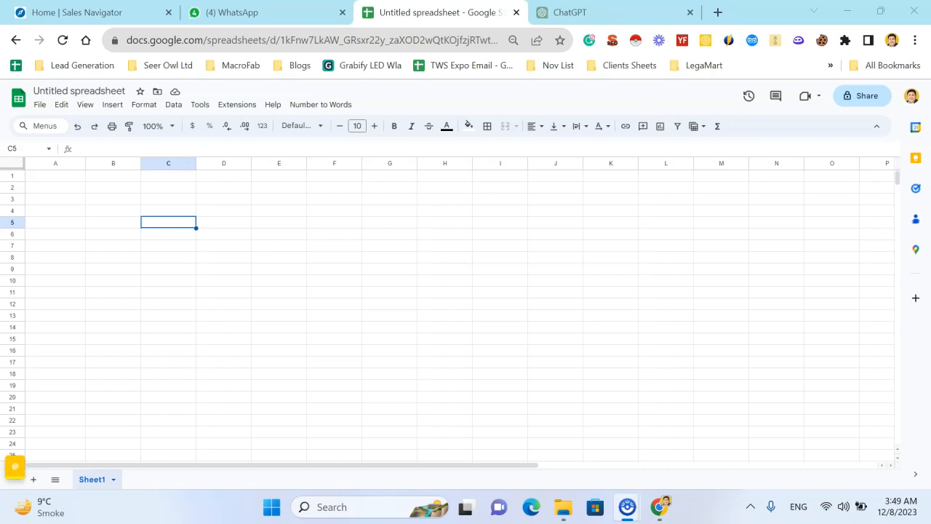
- Fill the entire first row of the sheet with yellow
left_click(12, 176)
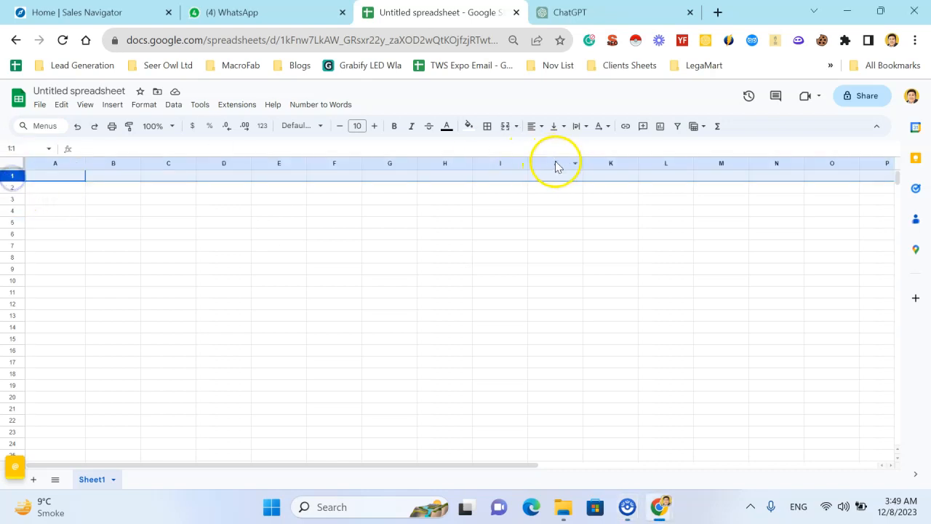
left_click(468, 126)
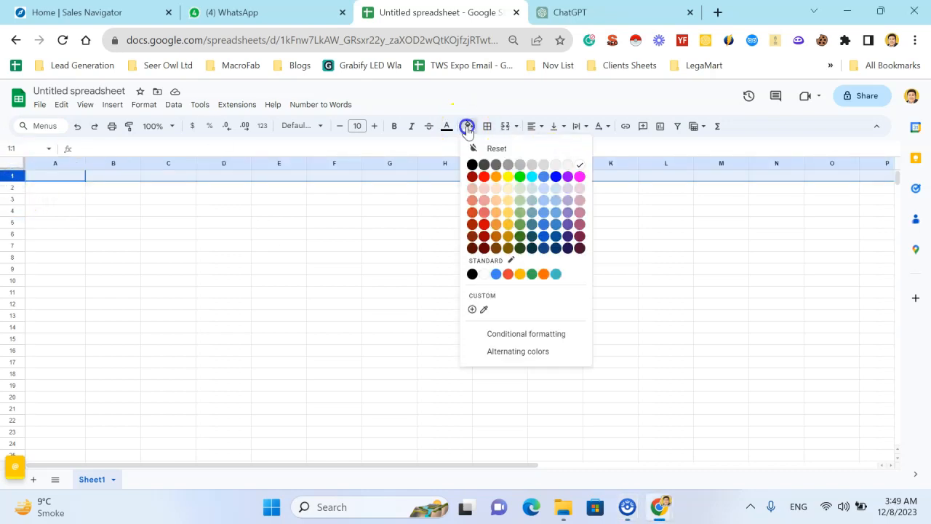
left_click(507, 176)
left_click(339, 260)
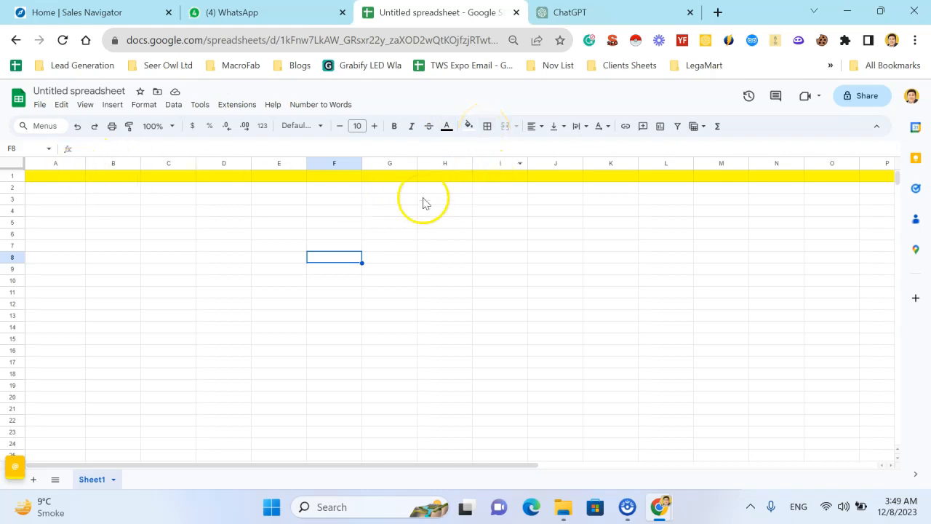
- Enter the headers "department", "country" and "sr" in cells H1, I1 and J1
left_click(447, 179)
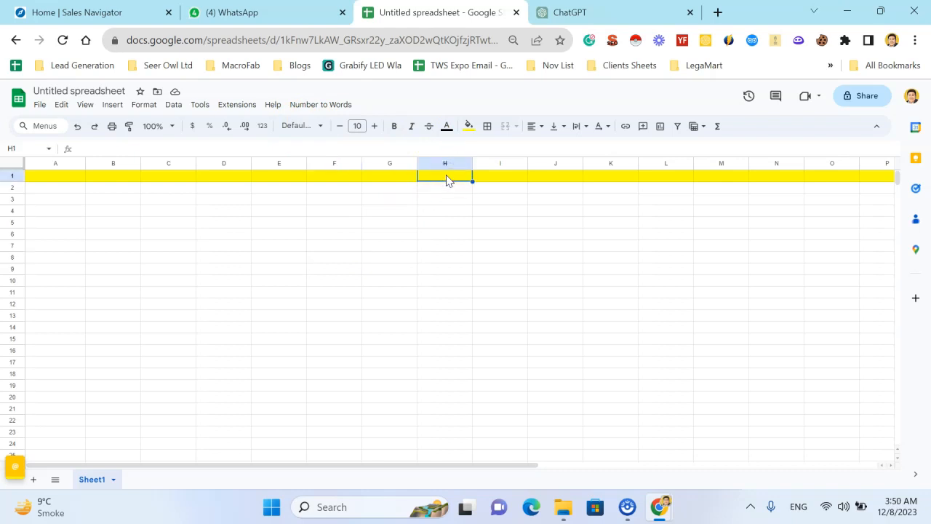
type("department")
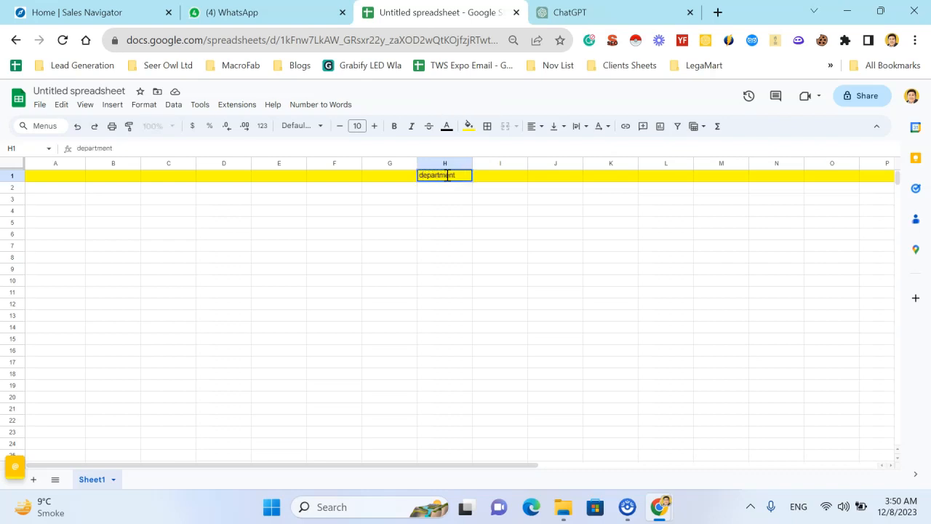
key("Tab")
type("country")
key("Tab")
type("sr")
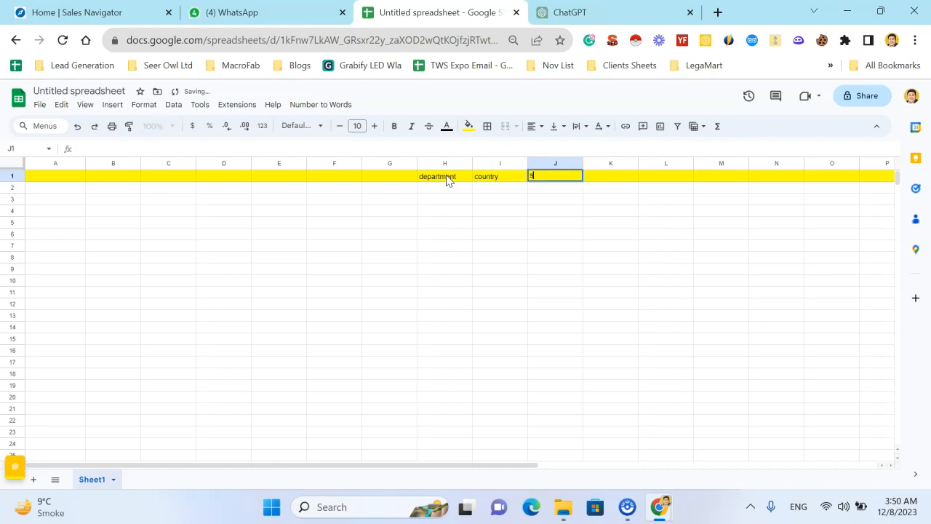
- Enter the header "Full Name" in cell A1
key("Left")
key("Left")
key("Left")
key("Left")
key("Left")
key("Left")
key("Left")
key("Left")
key("Left")
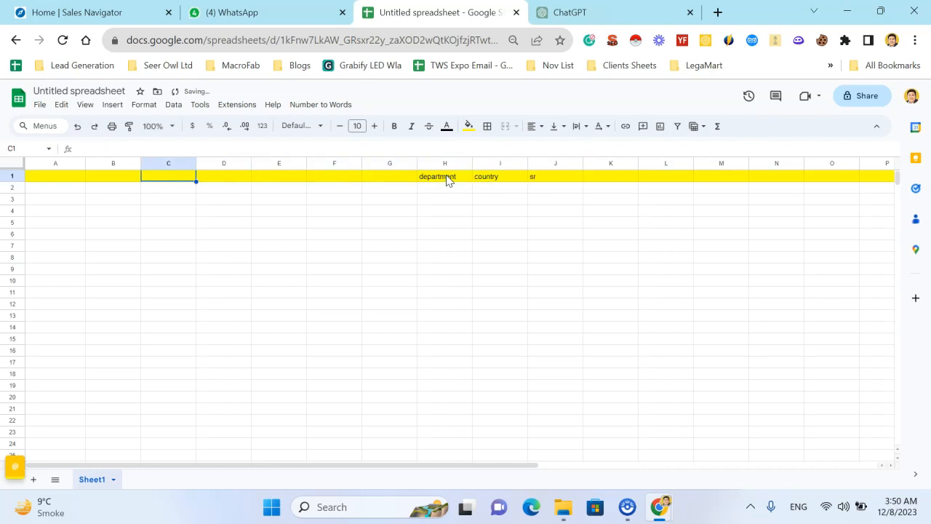
type("Full NAme")
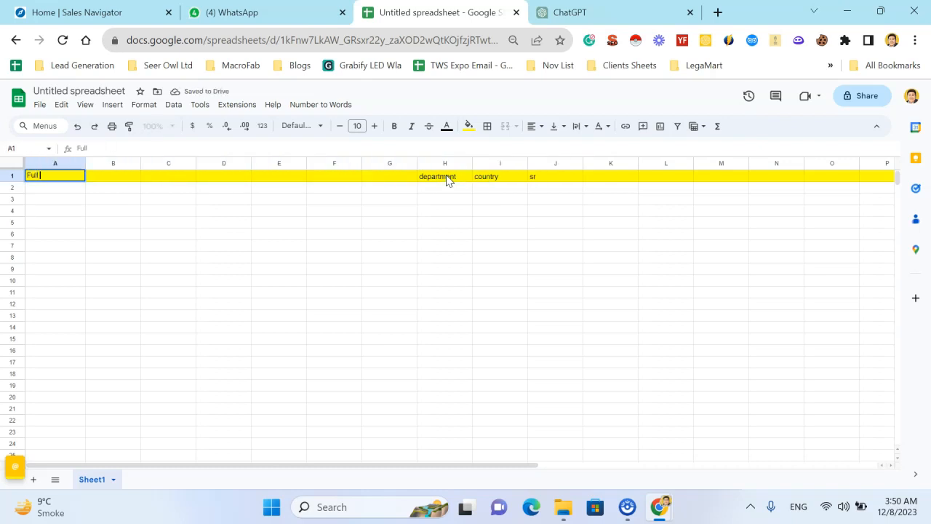
key("BackSpace")
key("BackSpace")
key("BackSpace")
type("ame")
key("Tab")
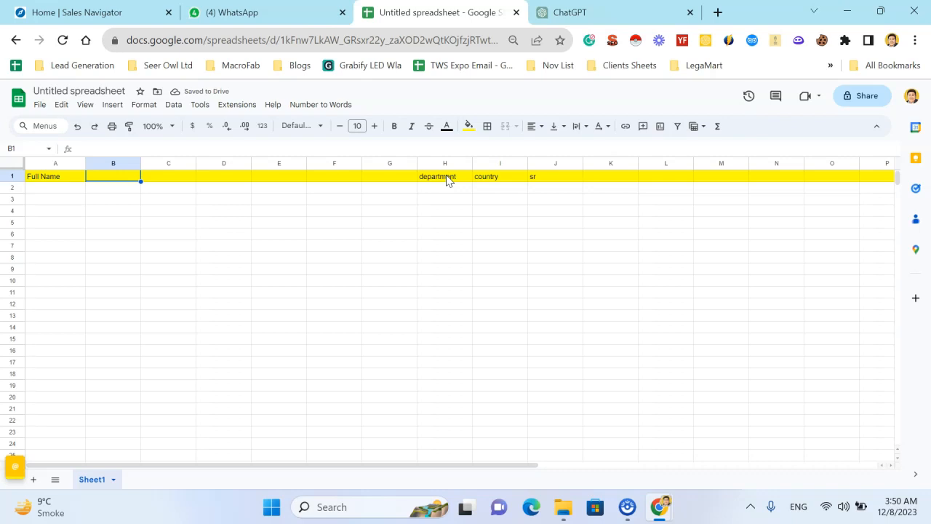
- Enter the headers "First" and "Last" in cells B1 and C1
key("Return")
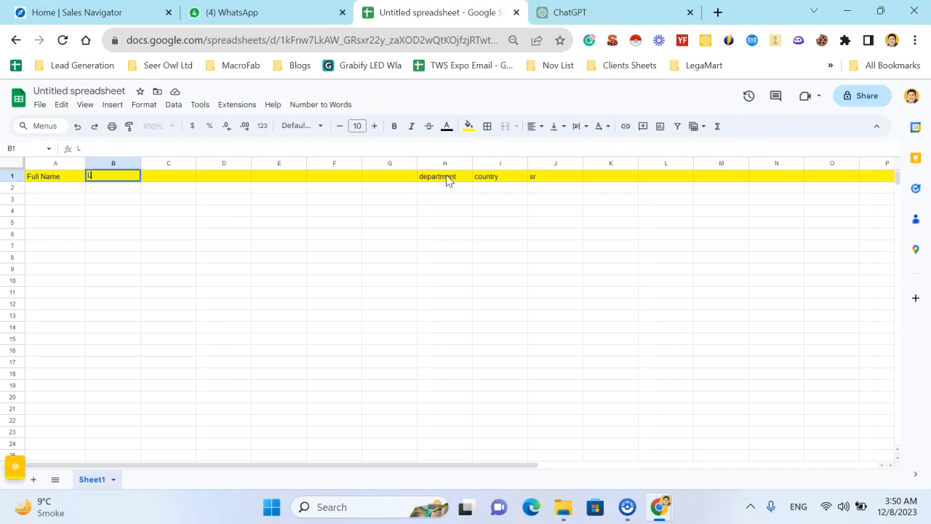
type("First")
key("Tab")
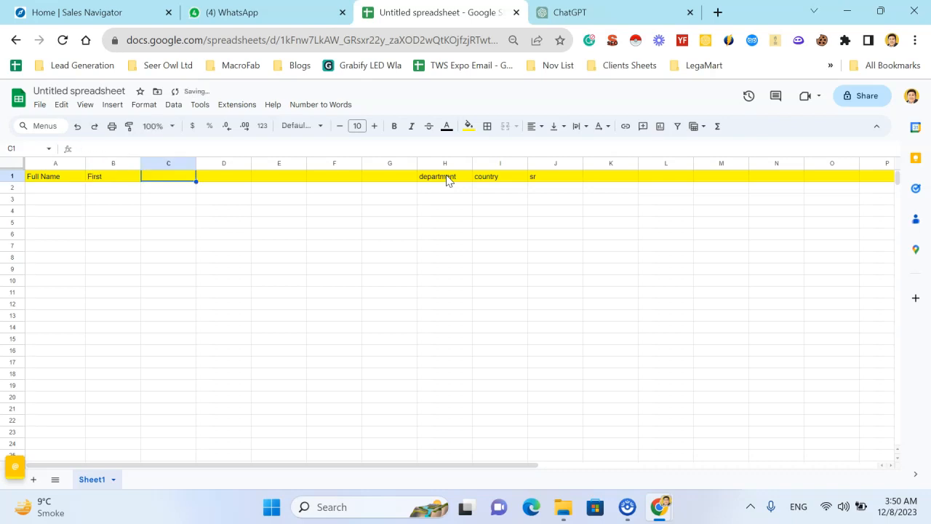
key("Left")
key("Right")
type("LAst")
key("Tab")
key("Left")
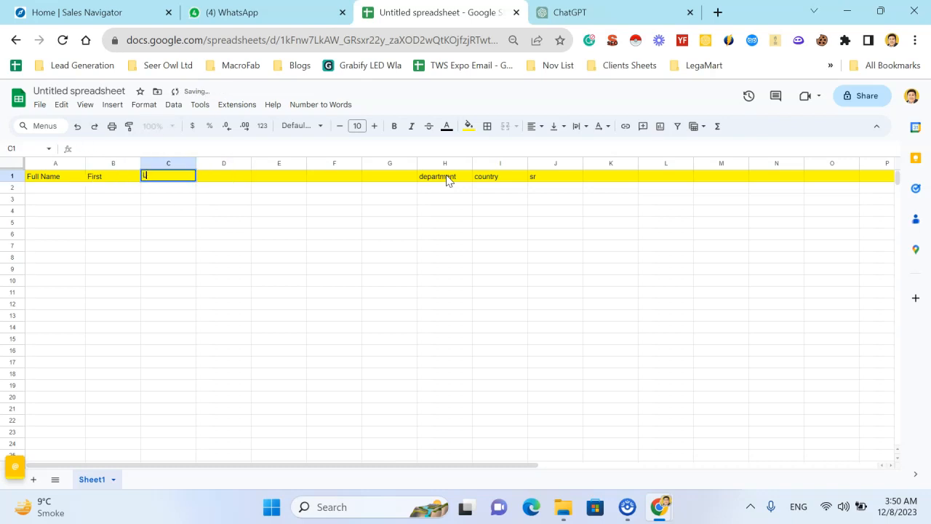
key("Right")
key("Left")
type("Last")
key("Tab")
- Enter the headers "Job Title", "Company Name" and "Email" in cells D1, E1 and F1
type("Job Title")
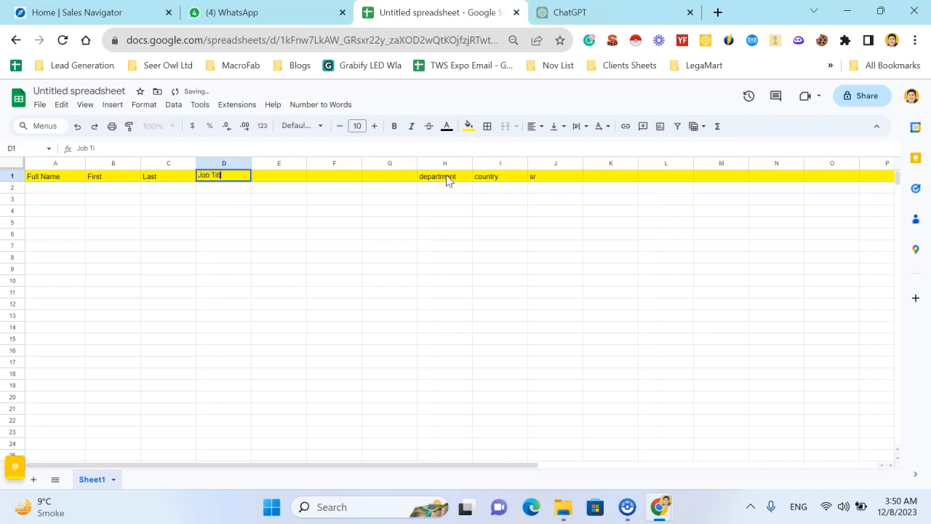
key("Tab")
type("Company Name")
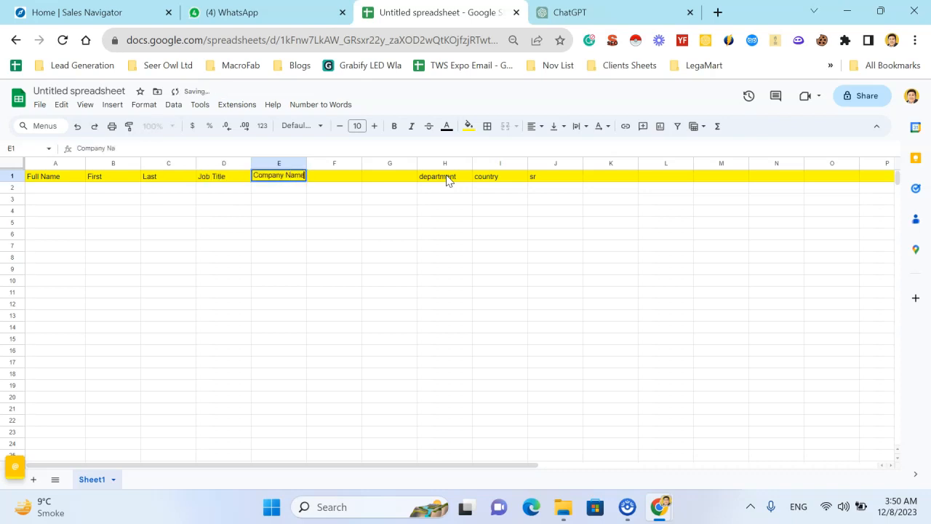
key("Tab")
type("Email")
key("Tab")
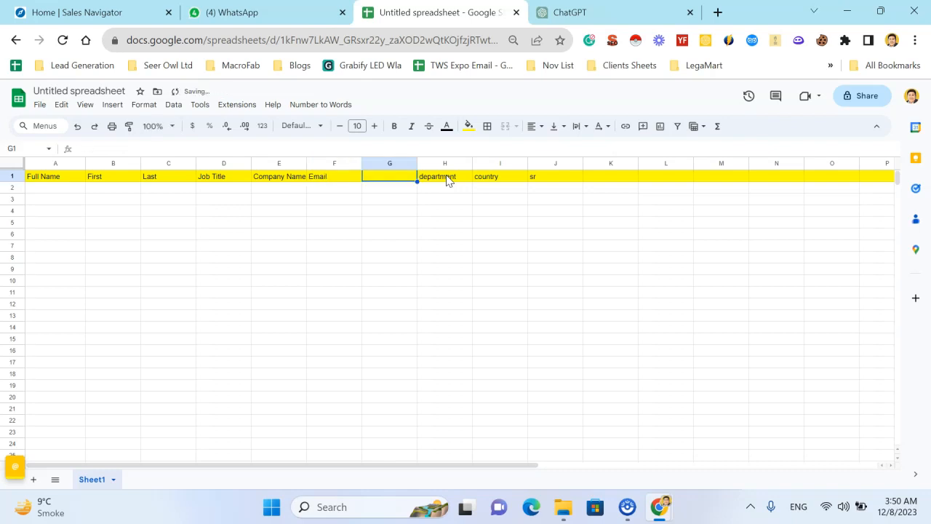
- Enter the header "Website" in cell G1
type("Wbsit")
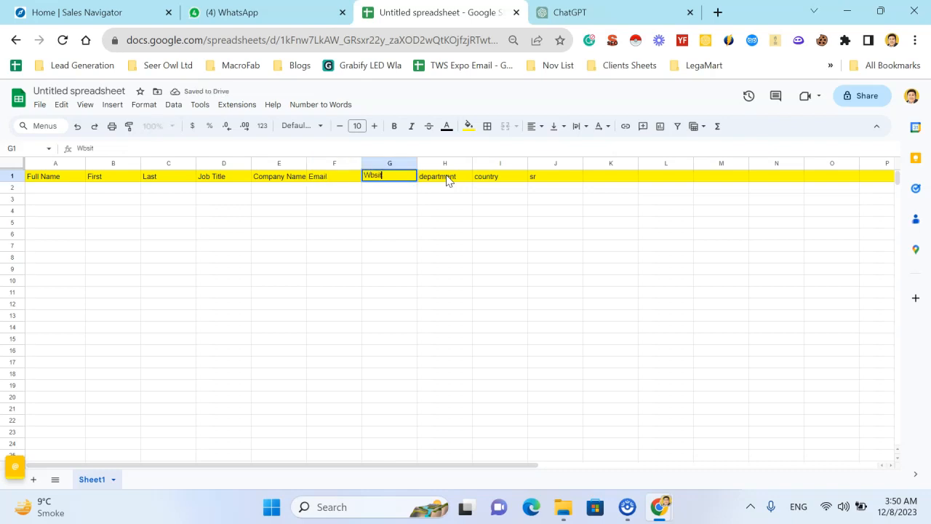
key("BackSpace")
key("BackSpace")
key("BackSpace")
type("ebsite")
key("Return")
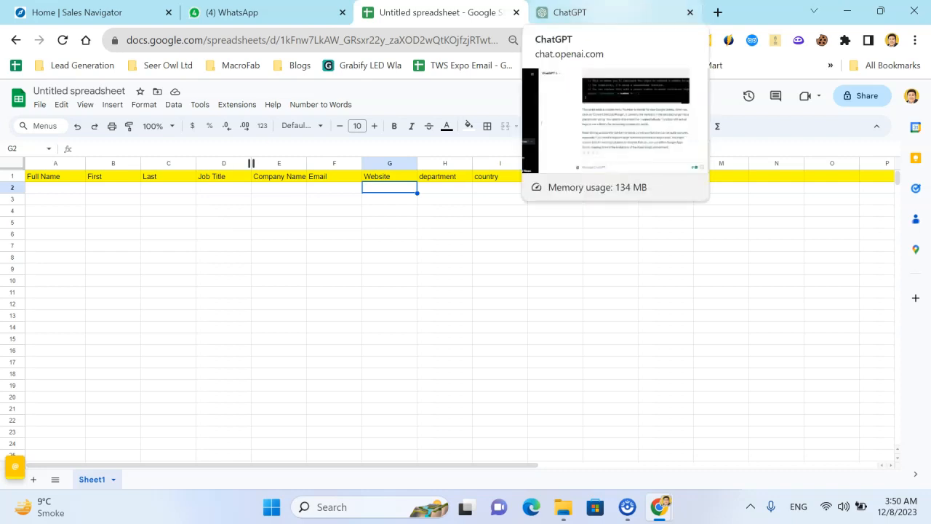
- Start a new chat in ChatGPT and begin the message with "write app script code to format the sheet" on its own line
left_click(569, 12)
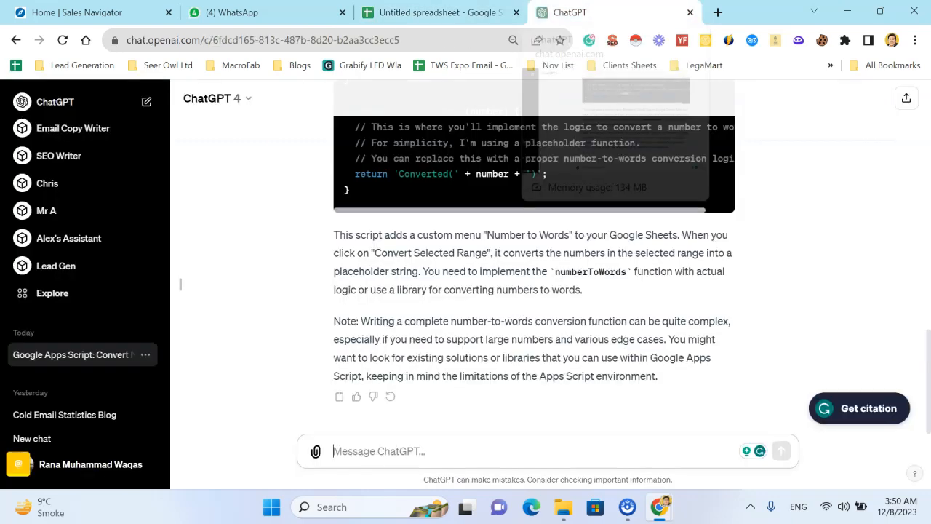
left_click(138, 109)
left_click(370, 457)
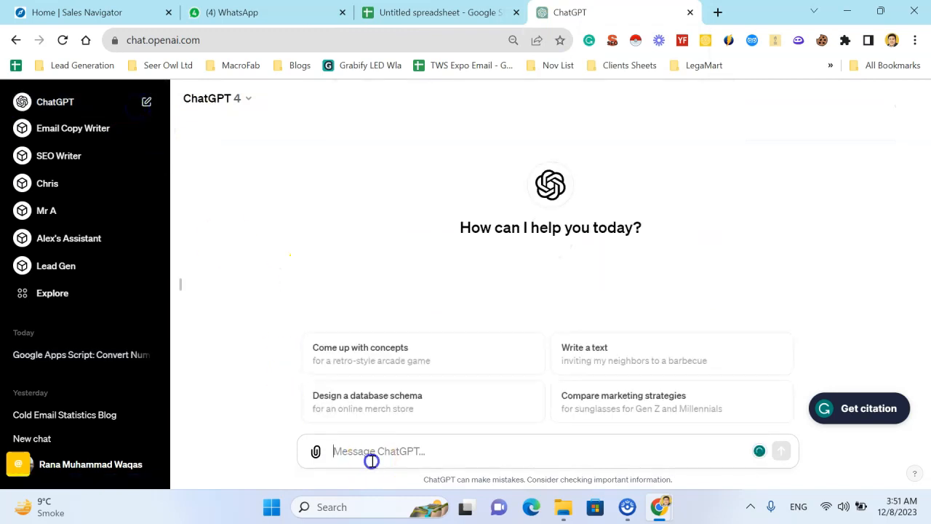
type("write app scru")
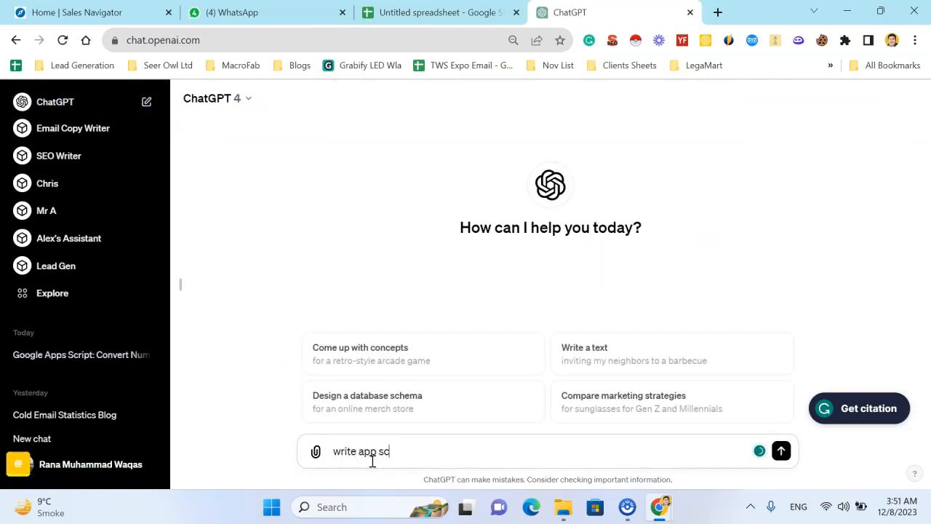
key("BackSpace")
key("BackSpace")
type("ript code to format t")
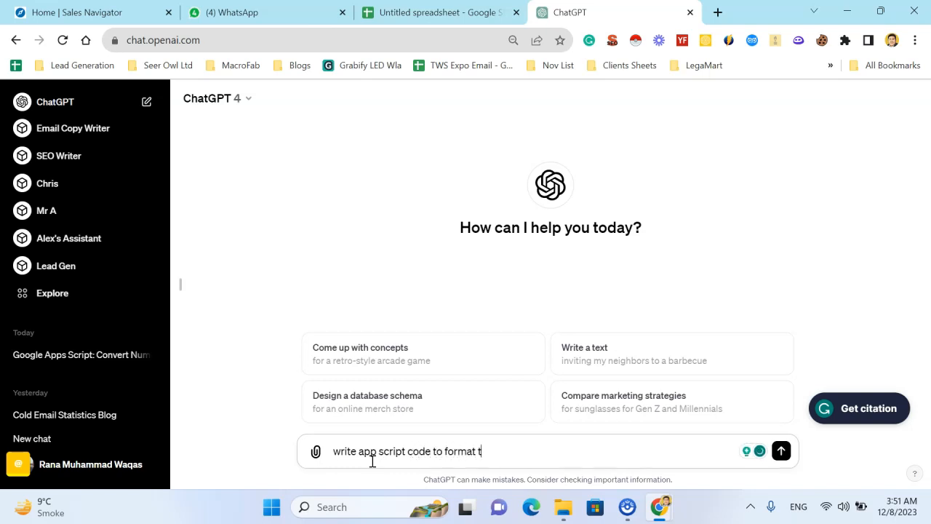
type("he sheet")
key("shift+Return")
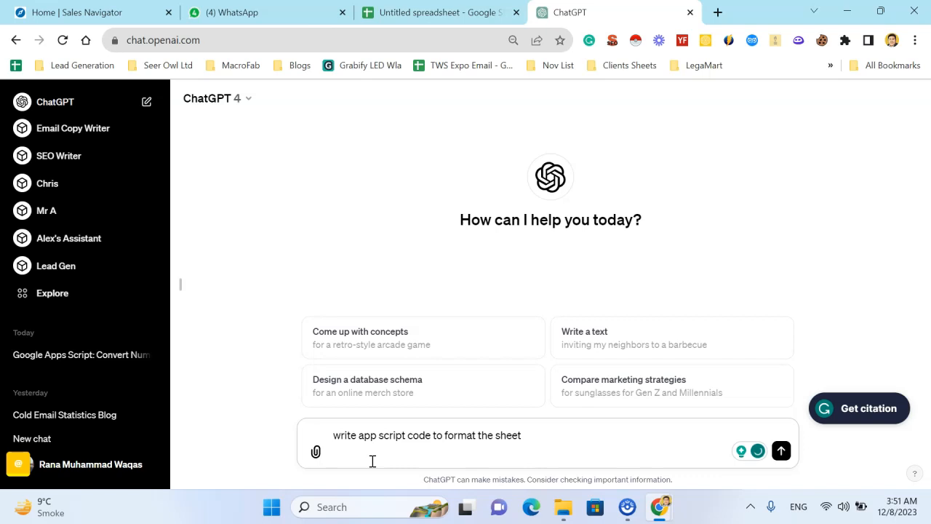
- Add the prompt lines "color the first row (yellow)" and "rearrange columns in this sequence"
type("color the first row (ye")
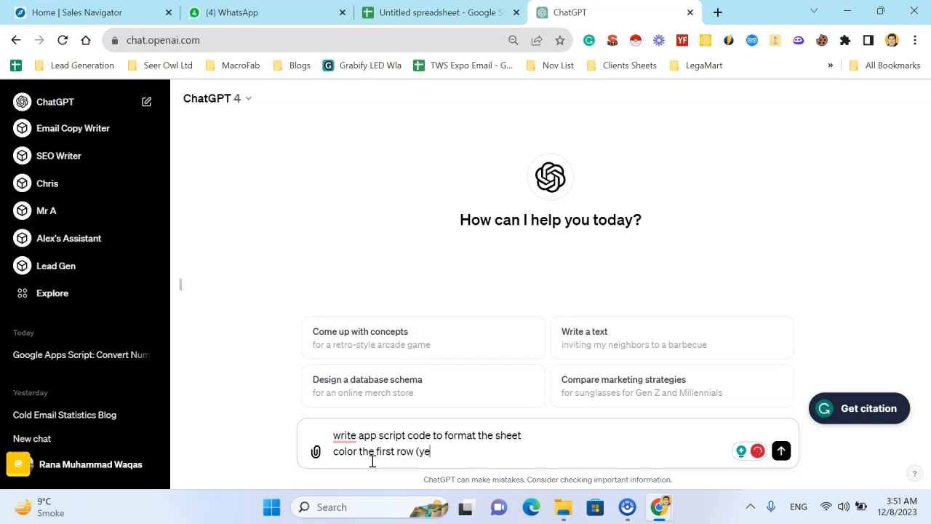
type("llow)")
key("shift+Return")
type("rearrange columns in this sequence")
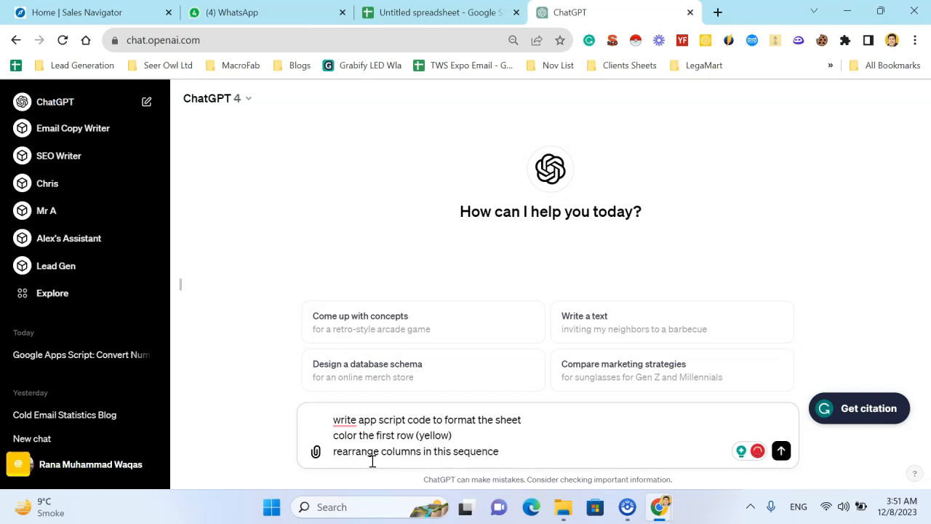
- Add the column order line "First Name | Last Name | Job Title | Company Name | Website | Email |" to the prompt
key("shift+Return")
type("F")
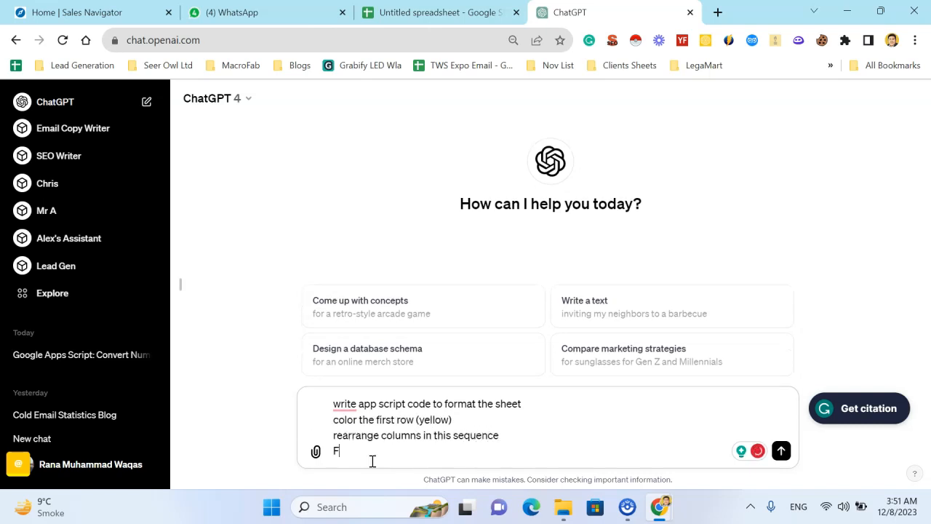
type("irst Name | LAst")
key("BackSpace")
key("BackSpace")
key("BackSpace")
type("ast Name | Job")
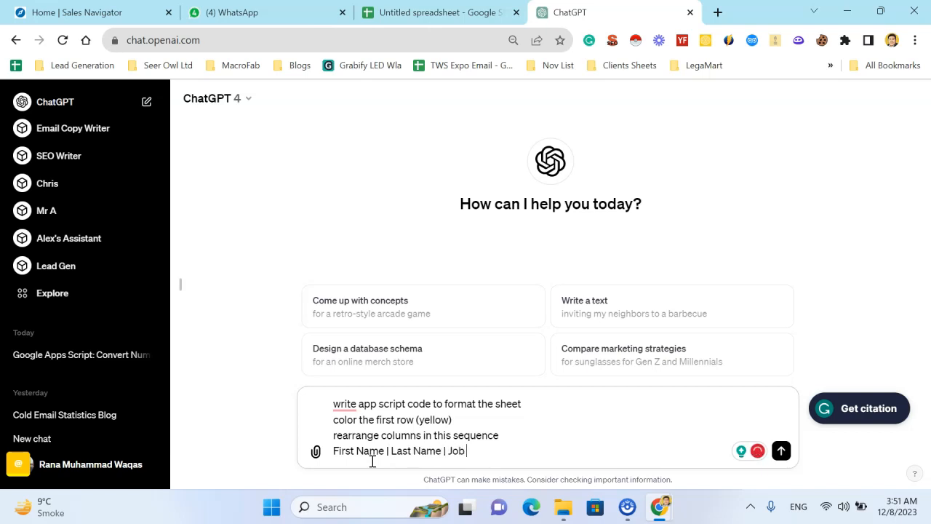
type(" Title | Company Name")
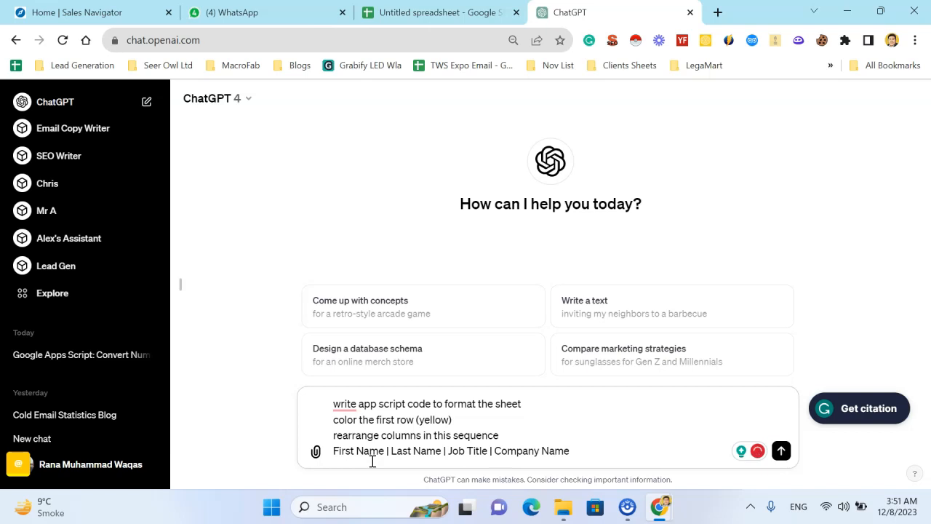
type(" | Website")
key("shift+Return")
key("BackSpace")
type("| Email |")
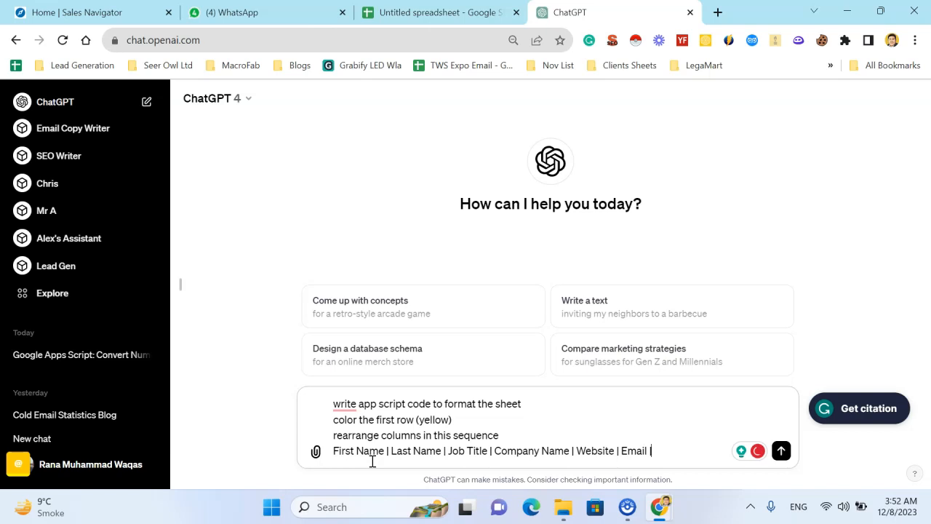
- After a blank line, add the prompt lines "also delete all other columns" and "wrap the all columns formatting"
key("shift+Return")
key("shift+Return")
type("al")
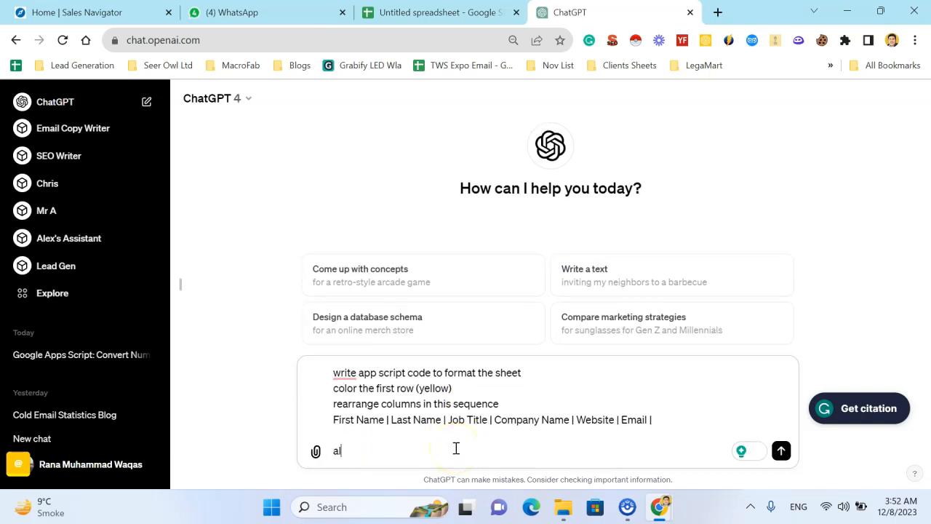
type("so delete all")
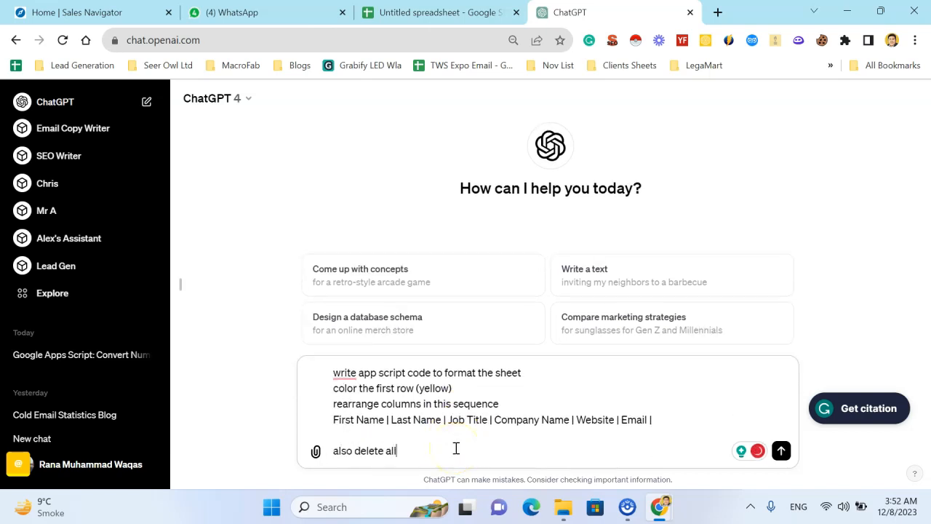
type(" other columns")
key("shift+Return")
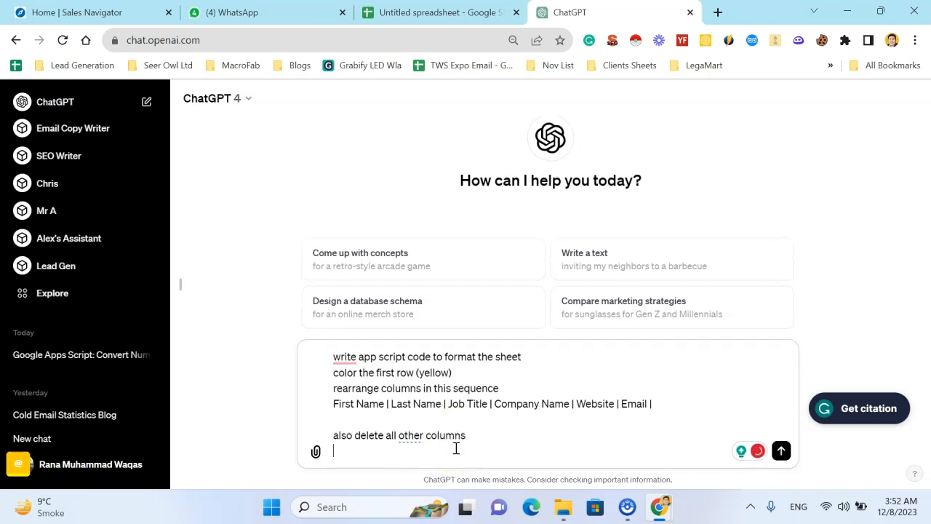
type("wrap the all columns formatting")
key("shift+Return")
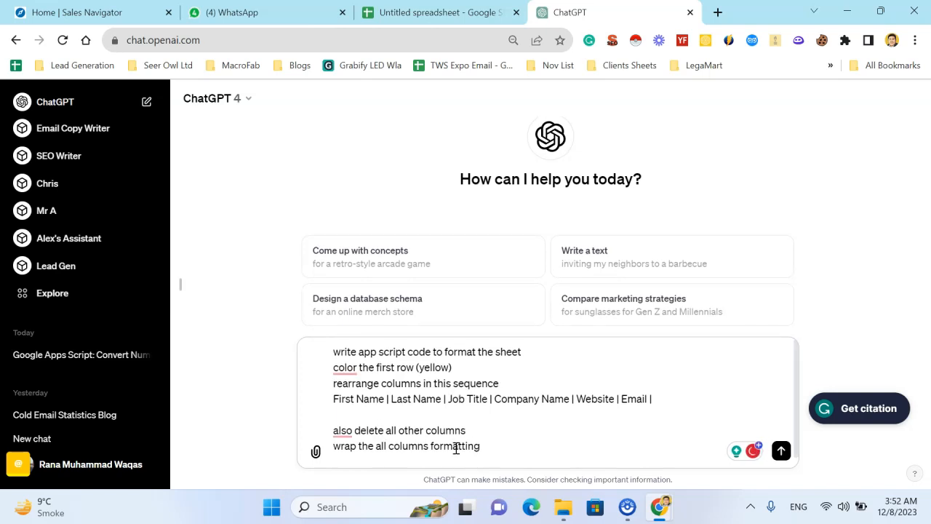
- Add the prompt line "also delete complete row with any missing cell within data range"
scroll(489, 391, "down", 1)
type("also delete complete row")
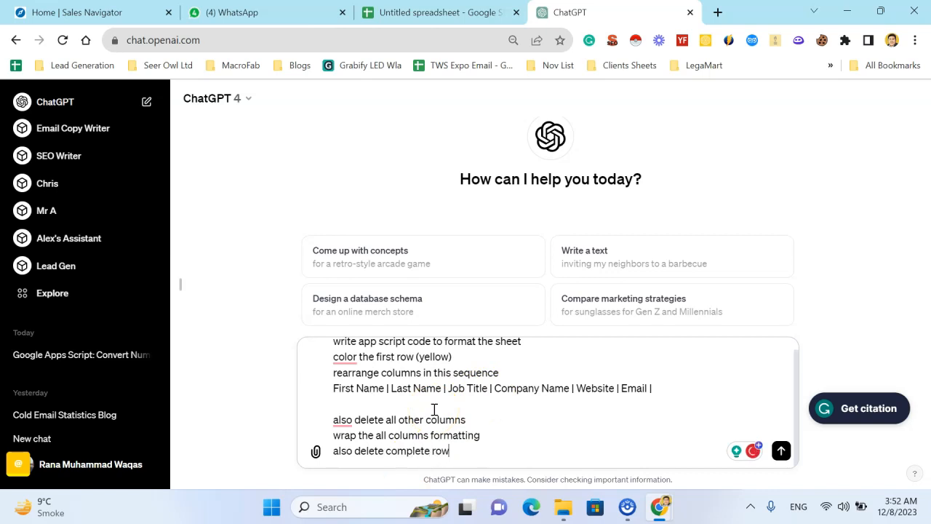
type(" with any missing ")
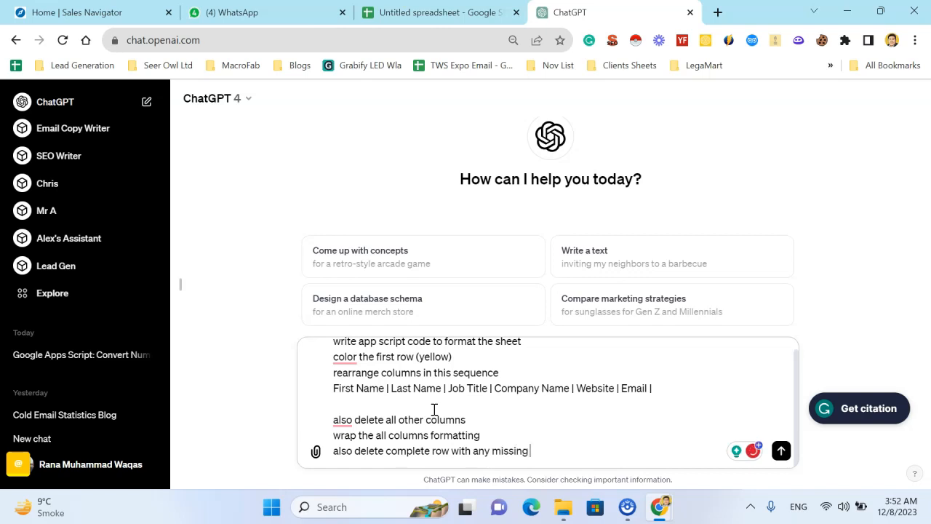
type("cell within data range")
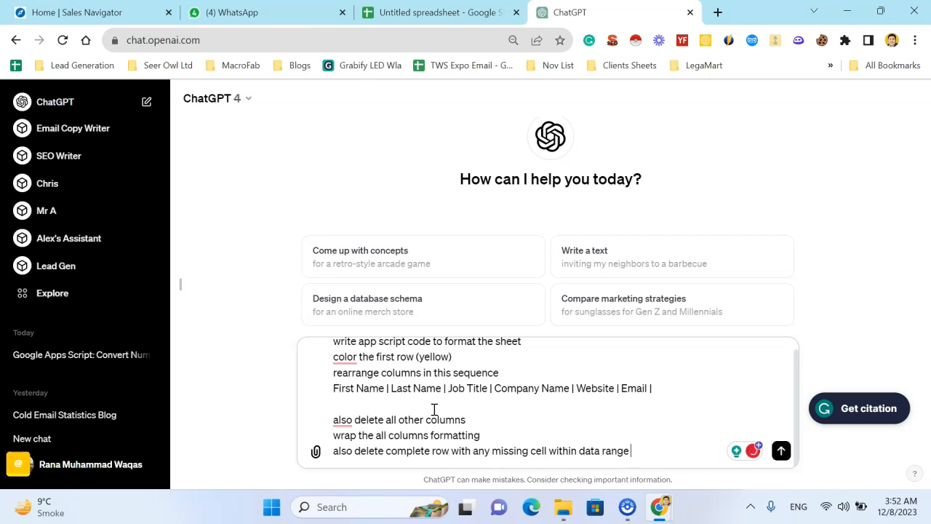
- Extend the row-deletion prompt line with "under the headers" and add the line "bold the headers"
key("shift+Return")
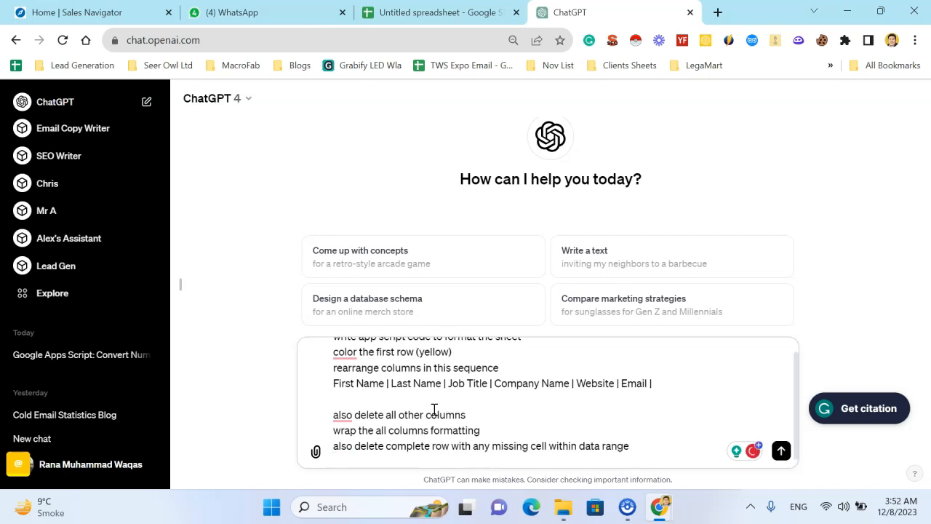
key("BackSpace")
type("under the headers")
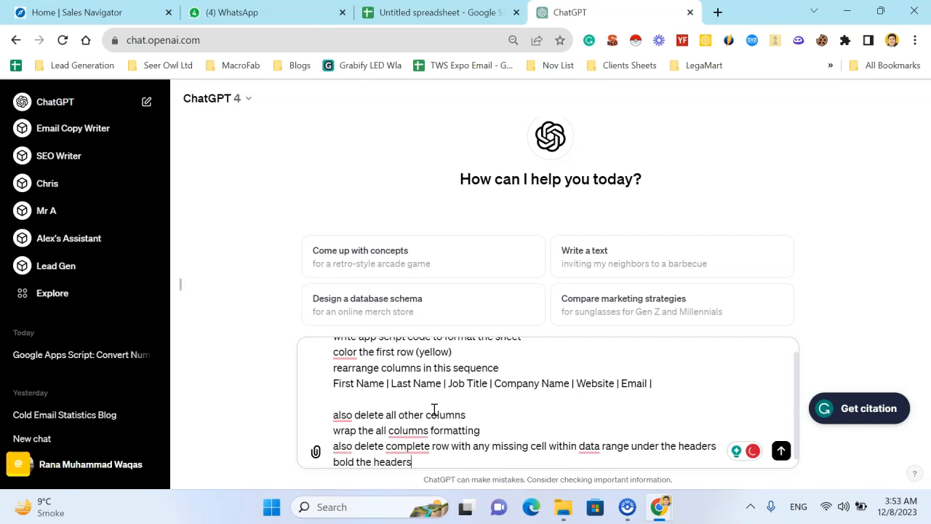
- Add the lines "change the access of sheet to anyone with link can access" and "also make menu to trigger the funciton", and send the prompt
key("shift+Return")
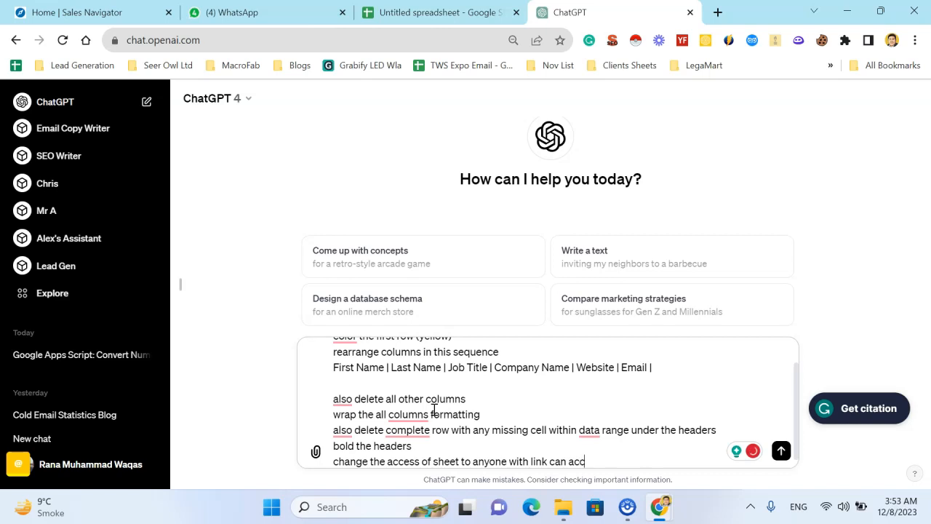
key("shift+Return")
key("shift+Return")
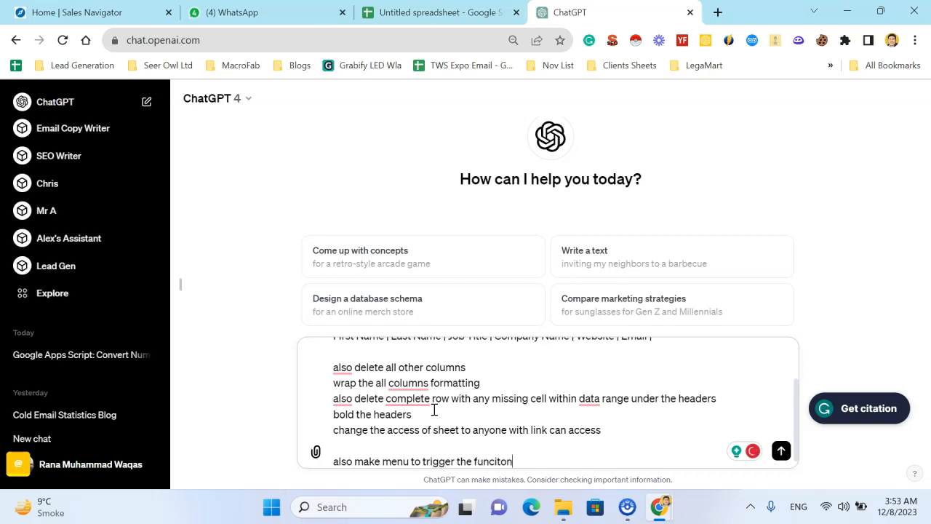
key("Return")
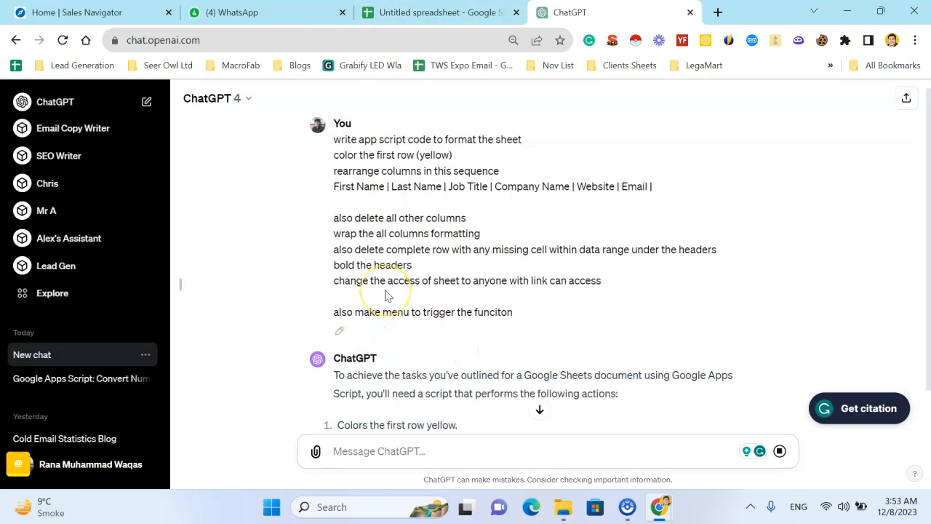
- Review the task list and the script being generated, including the menu item, header colour and column order code
scroll(385, 291, "down", 2)
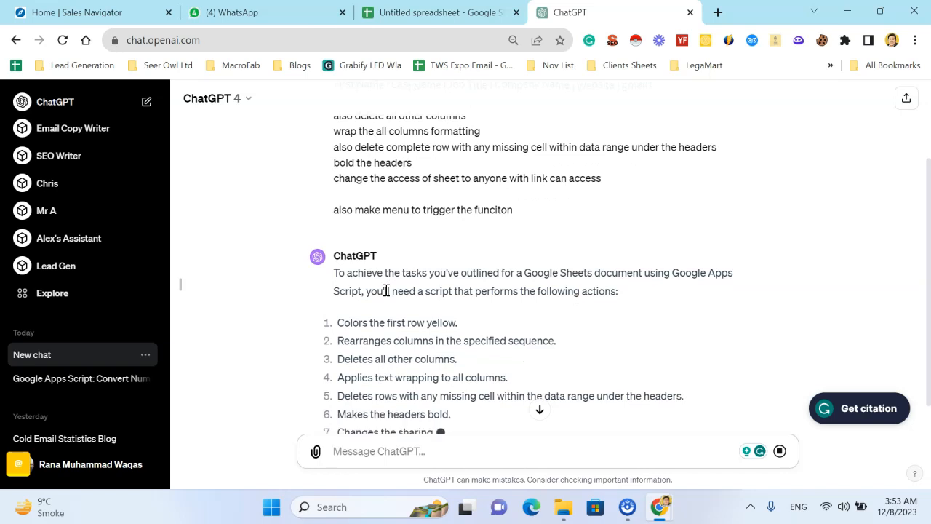
scroll(385, 291, "down", 1)
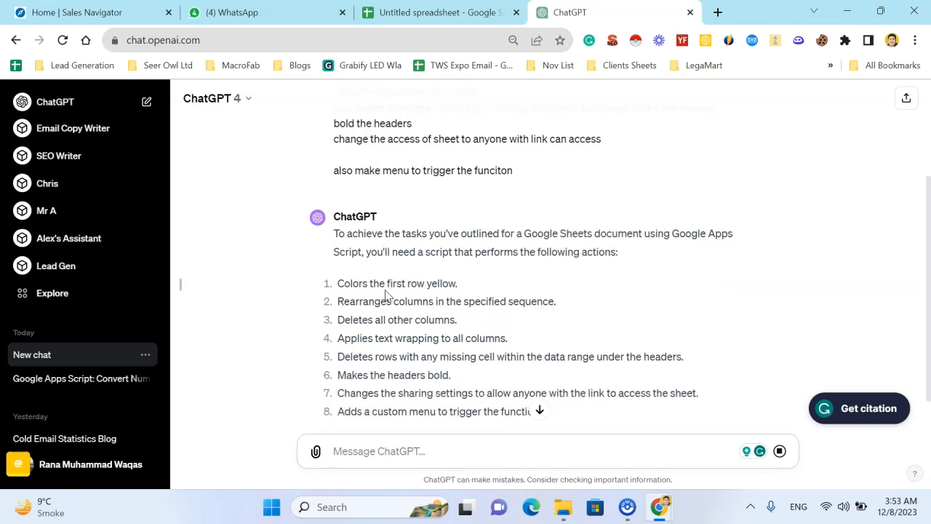
scroll(386, 294, "down", 5)
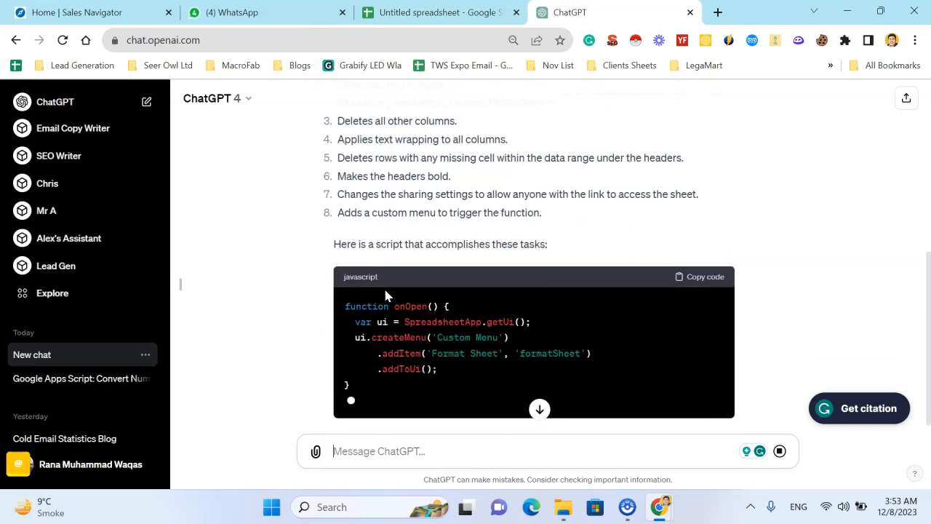
scroll(400, 275, "up", 1)
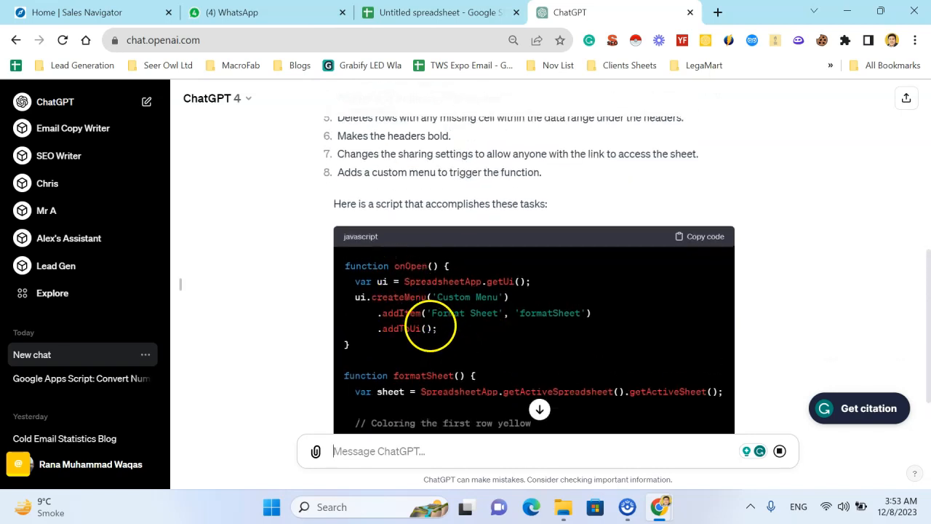
left_click_drag(431, 313, 558, 309)
scroll(558, 309, "down", 2)
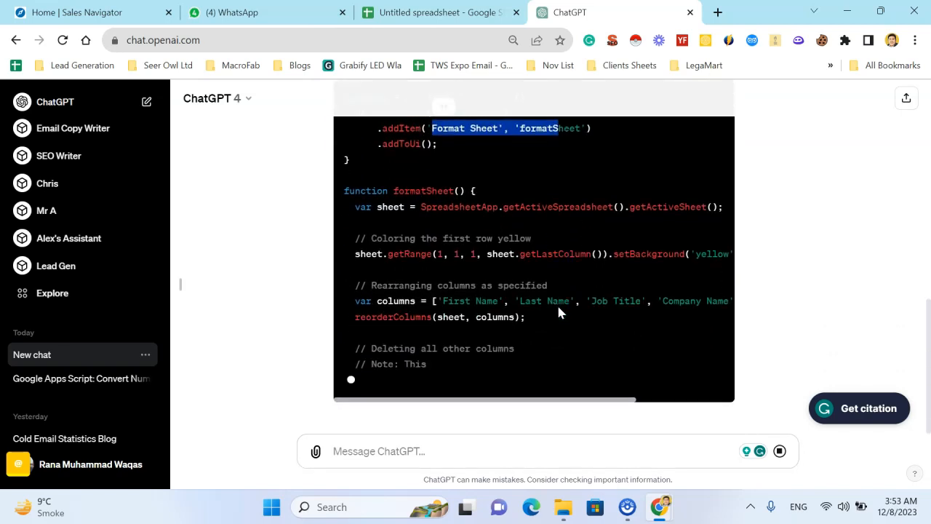
scroll(558, 312, "right", 2)
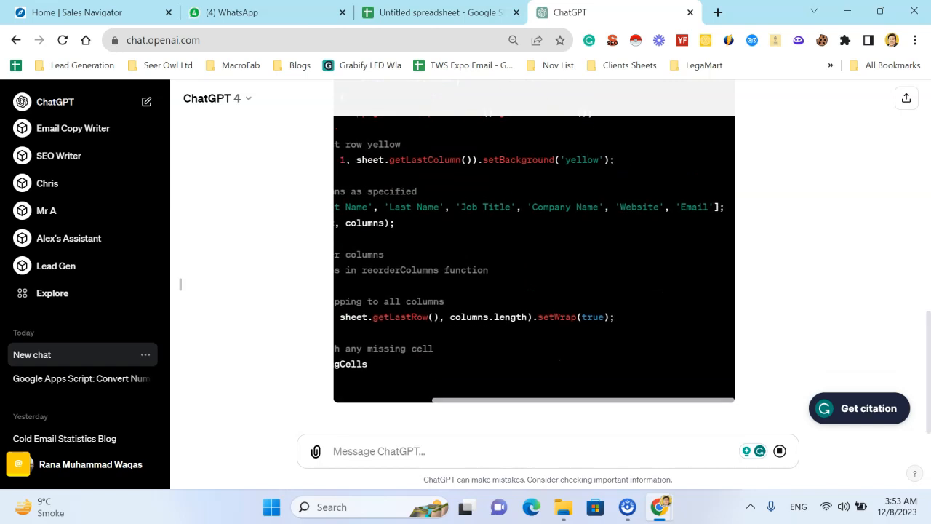
- Switch to the Untitled spreadsheet and fill the "Full Name" header from A1 down to A21
left_click(436, 13)
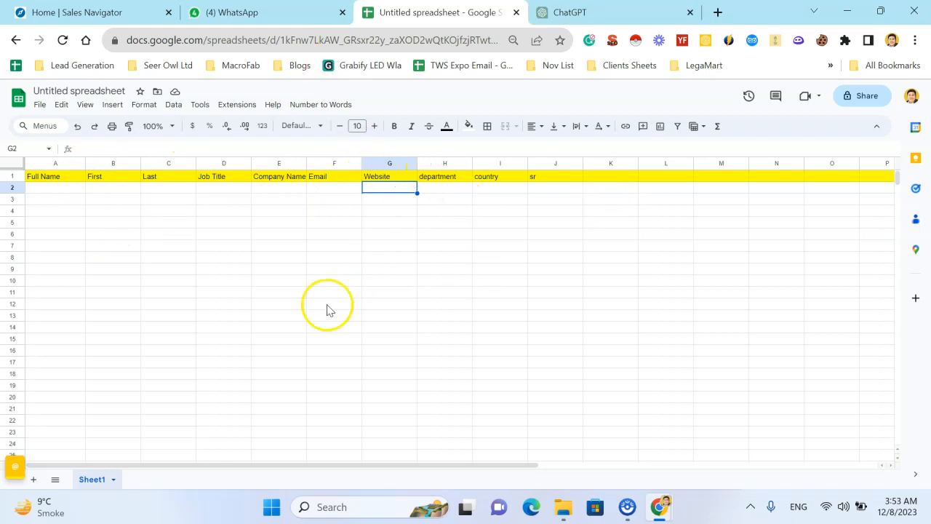
left_click(73, 180)
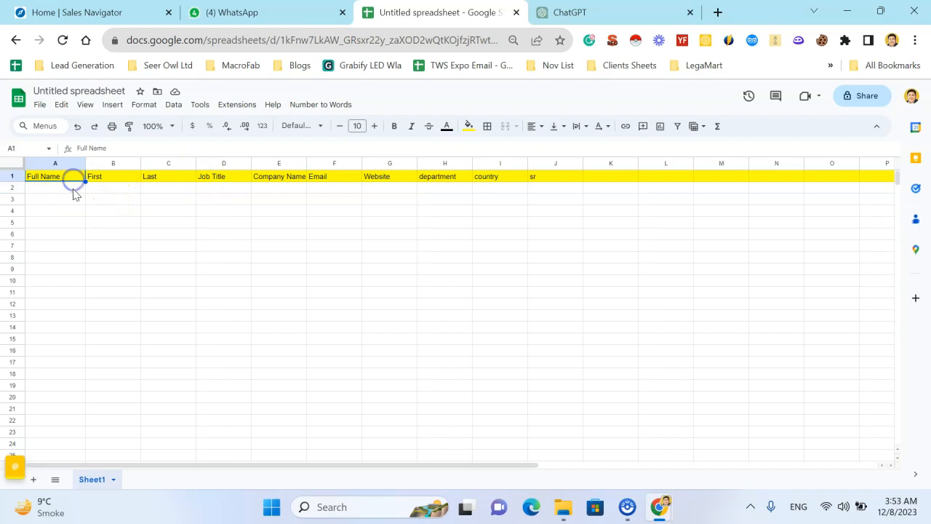
left_click(73, 189)
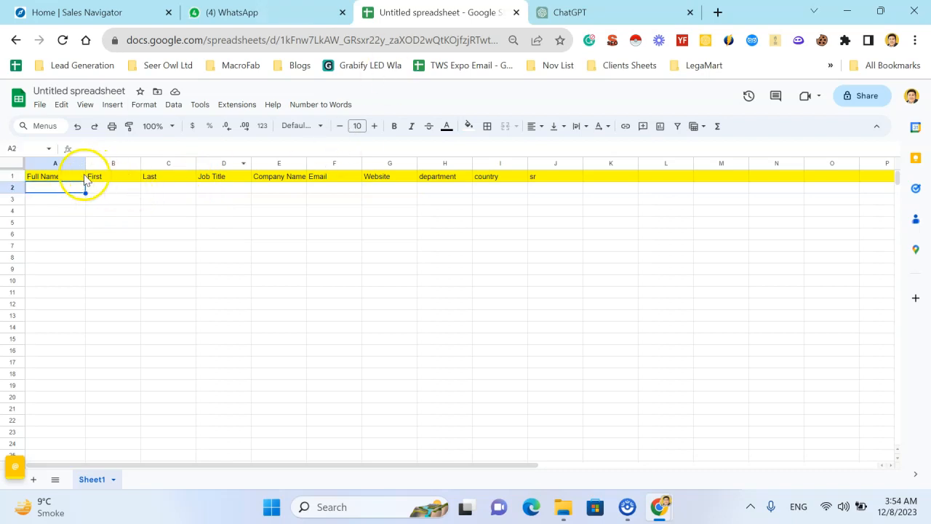
left_click(82, 177)
left_click_drag(85, 181, 76, 408)
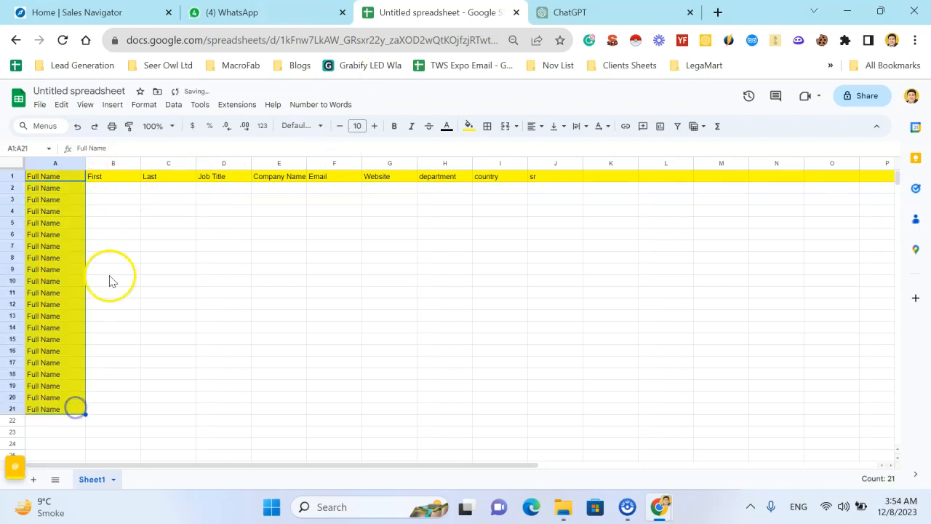
- Remove the yellow fill colour from every cell in the sheet
left_click(12, 163)
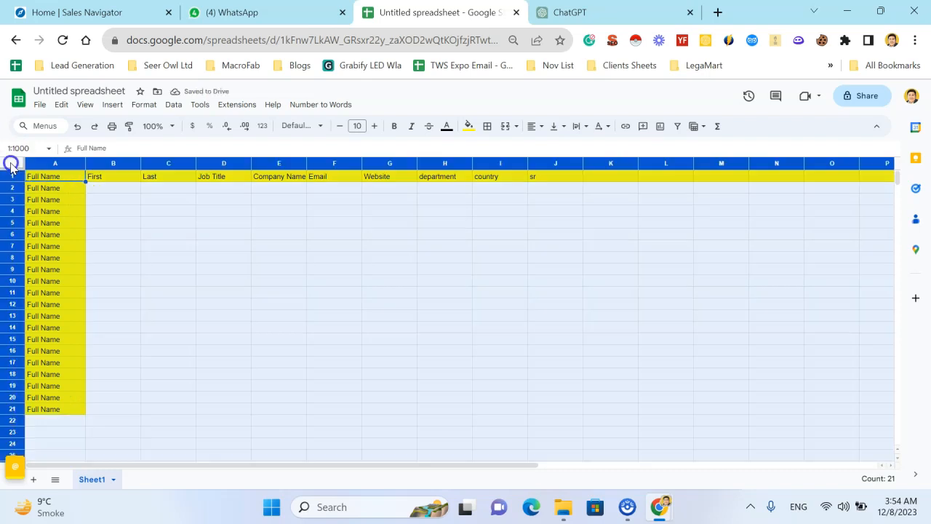
left_click(469, 126)
left_click(575, 164)
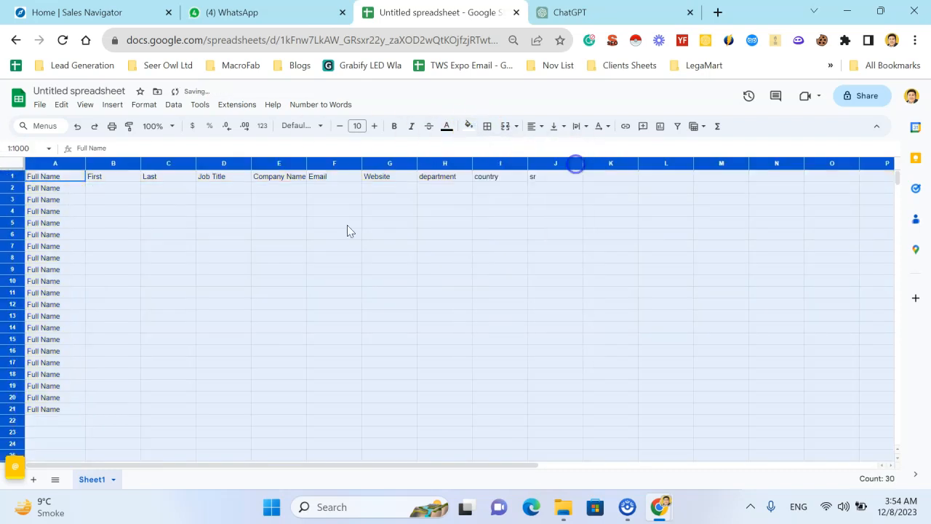
left_click(240, 246)
- Fill the text of cell A2 across row 2 through column J
left_click(83, 189)
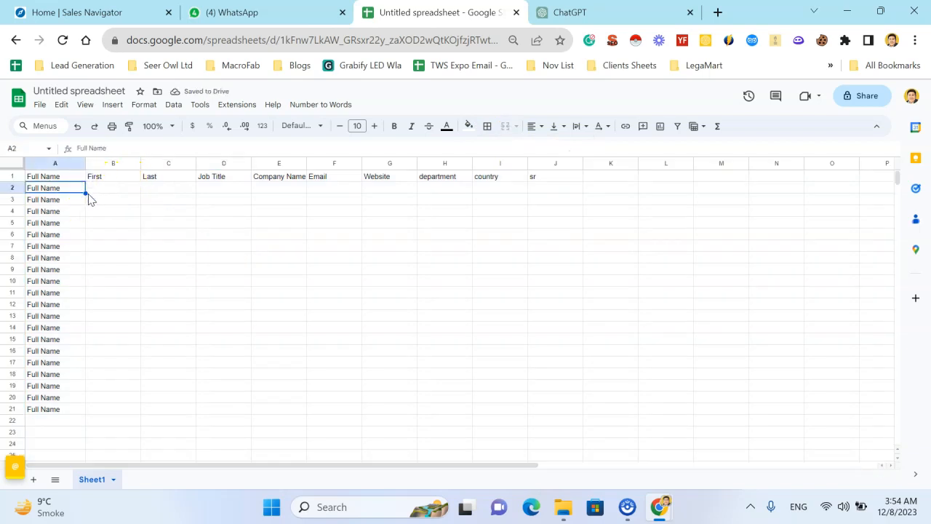
left_click_drag(85, 193, 574, 195)
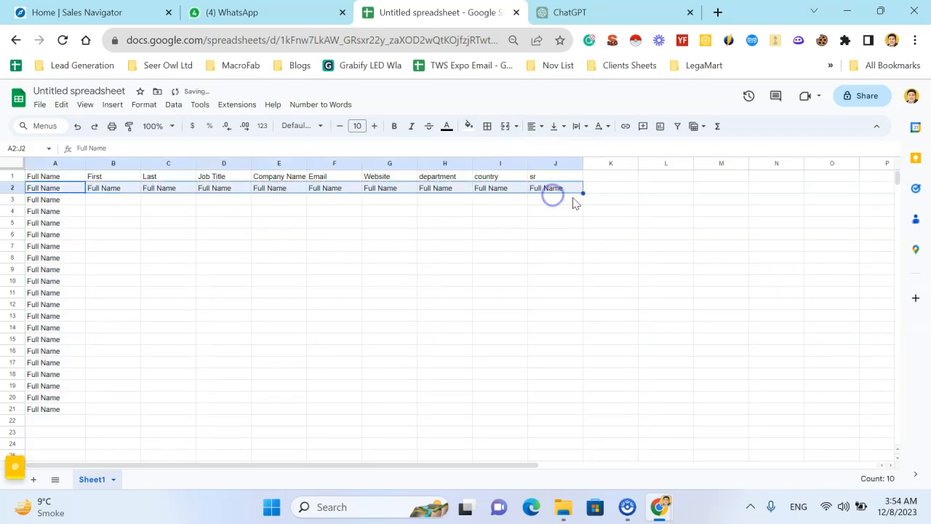
left_click(192, 190)
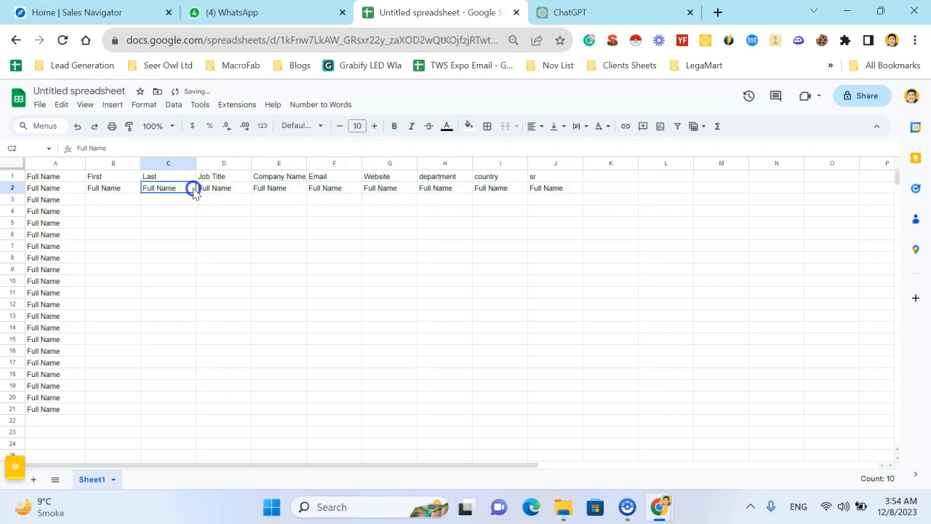
- Enter "Sample Text" in cell A2 and fill it across the range A2:K21
left_click(77, 193)
type("SAm")
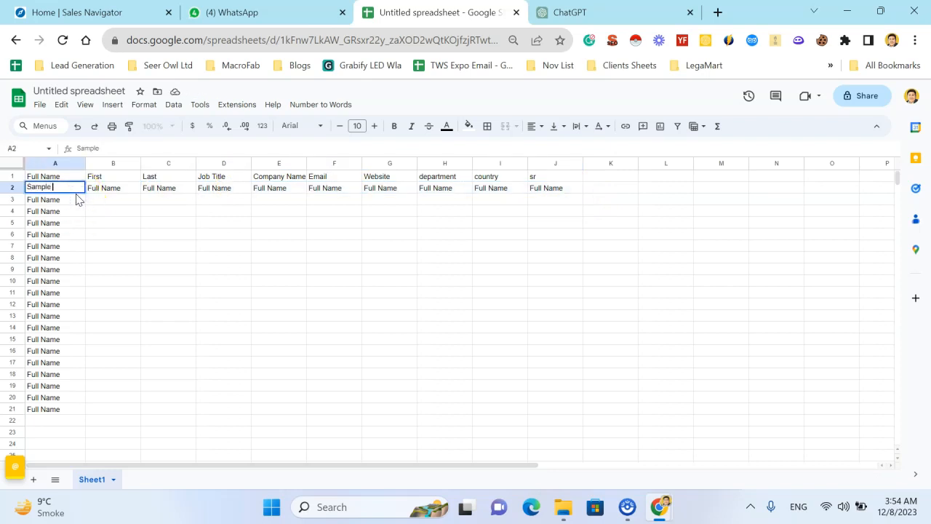
key("Return")
key("Up")
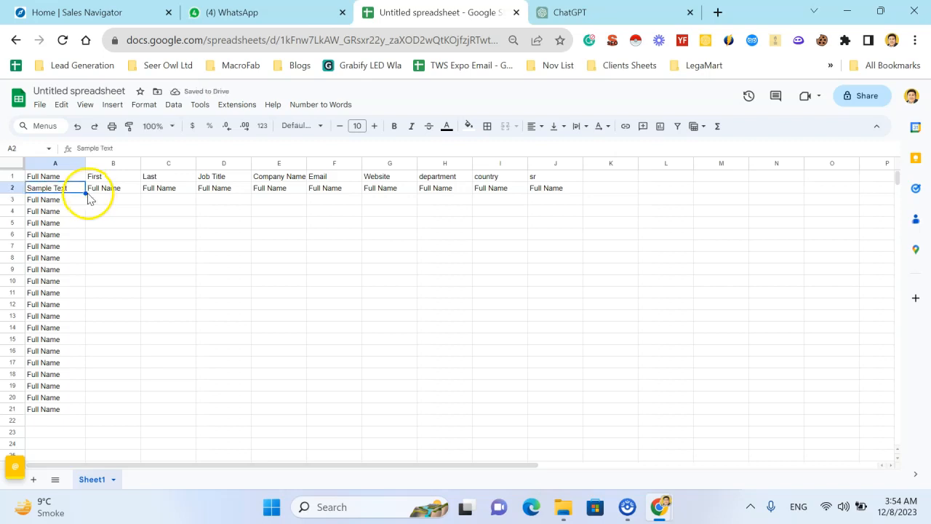
left_click_drag(85, 193, 627, 402)
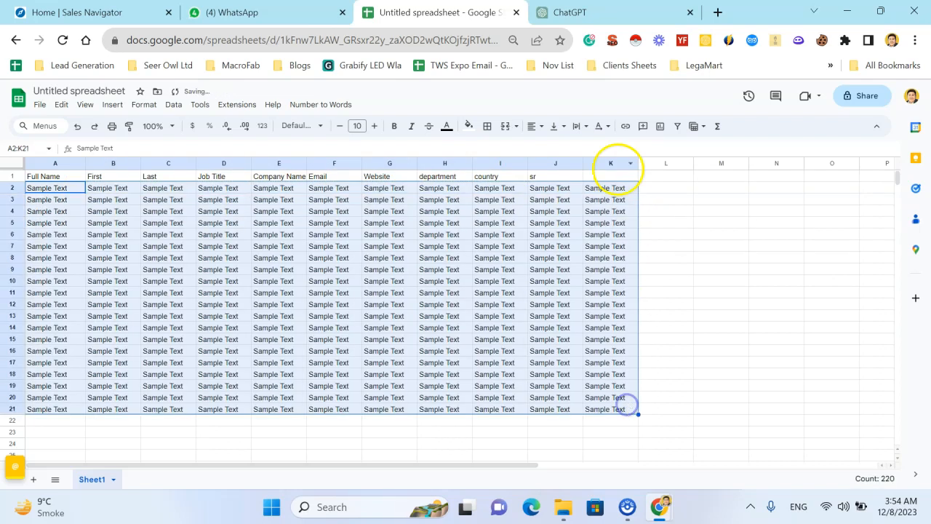
- Delete column K, which has sample text but no header
left_click(594, 166)
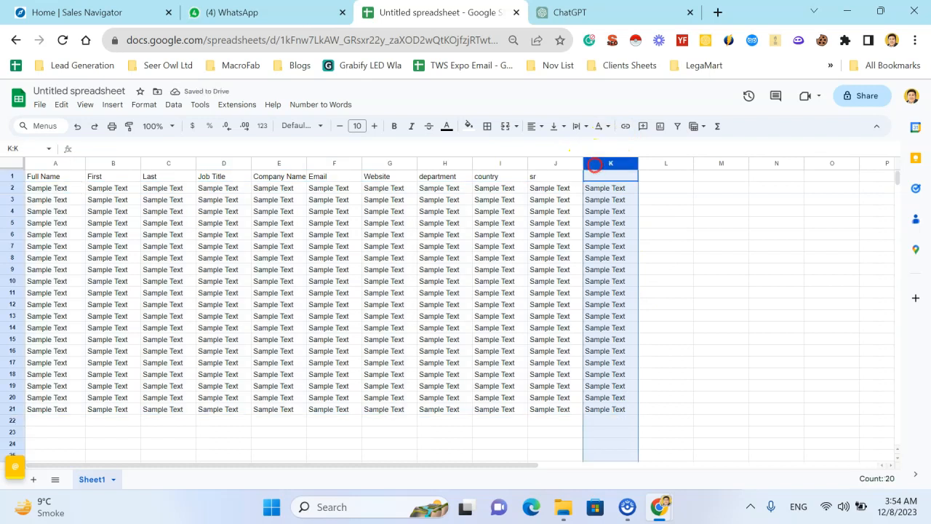
right_click(594, 165)
left_click(655, 259)
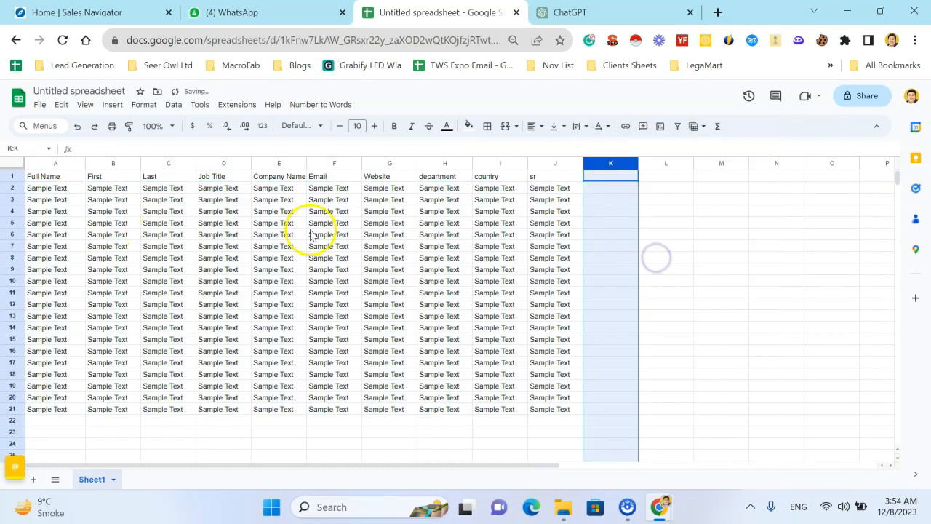
- Clear the sample text from cells C10 and F12 to create missing values
left_click(148, 282)
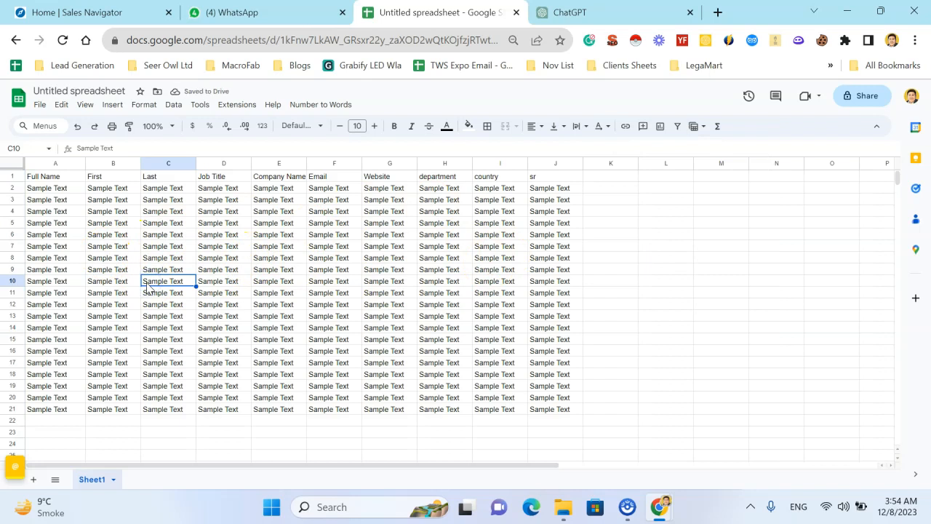
key("Delete")
key("Right")
key("Right")
key("Right")
key("Down")
key("Down")
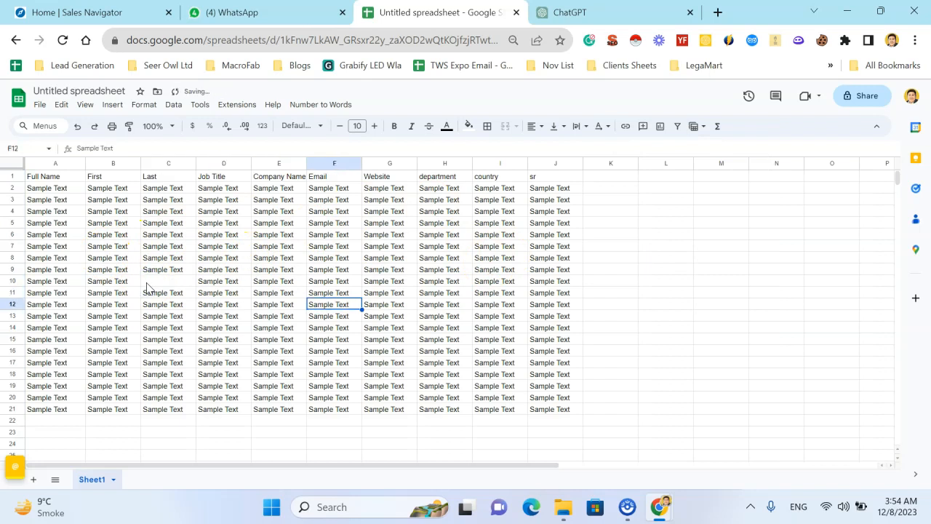
key("Delete")
- Clear the sample text from cells F15 and F18 in the Email column
key("Right")
key("Right")
key("Left")
key("Left")
key("Left")
key("Down")
key("Down")
key("Down")
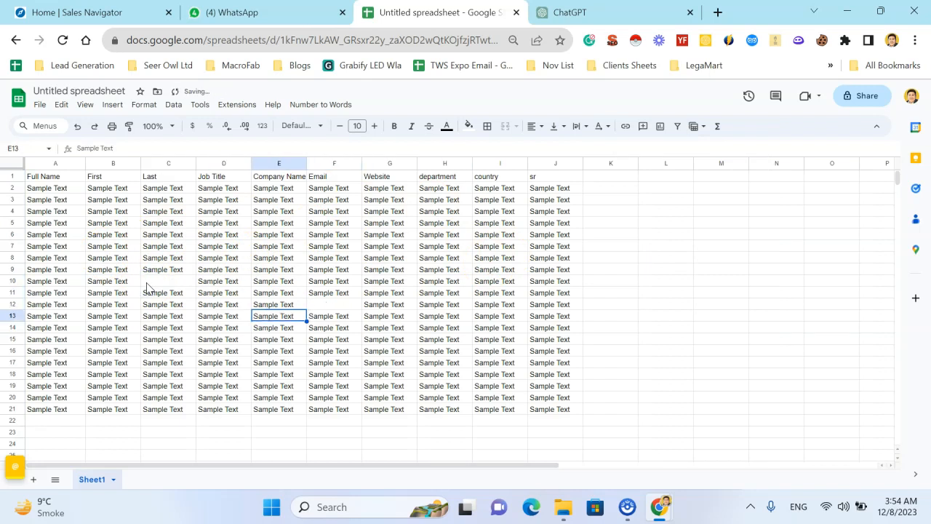
key("Right")
key("Delete")
key("Down")
key("Down")
key("Down")
key("Delete")
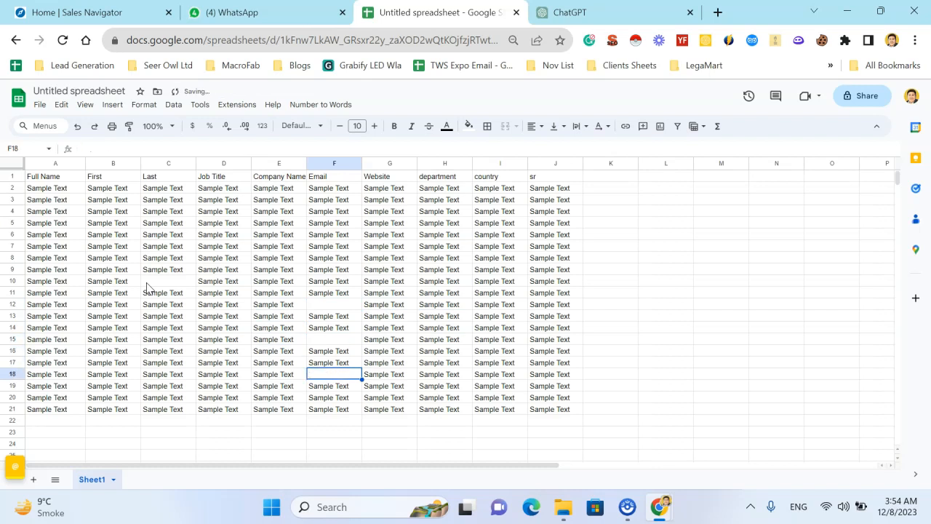
- Clear the sample text from cell D14 in the Job Title column
key("Down")
key("Left")
key("Left")
key("Left")
key("Left")
key("Up")
key("Up")
key("Up")
key("Up")
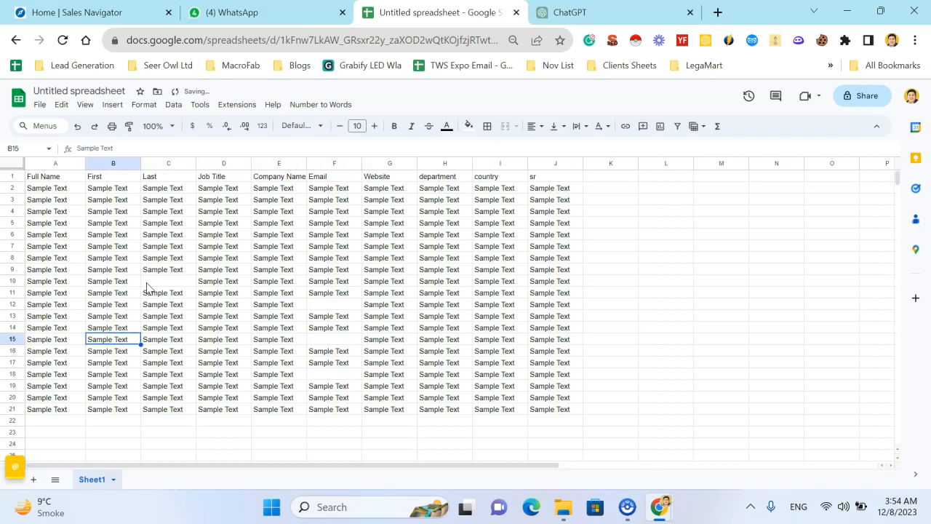
key("Right")
key("Right")
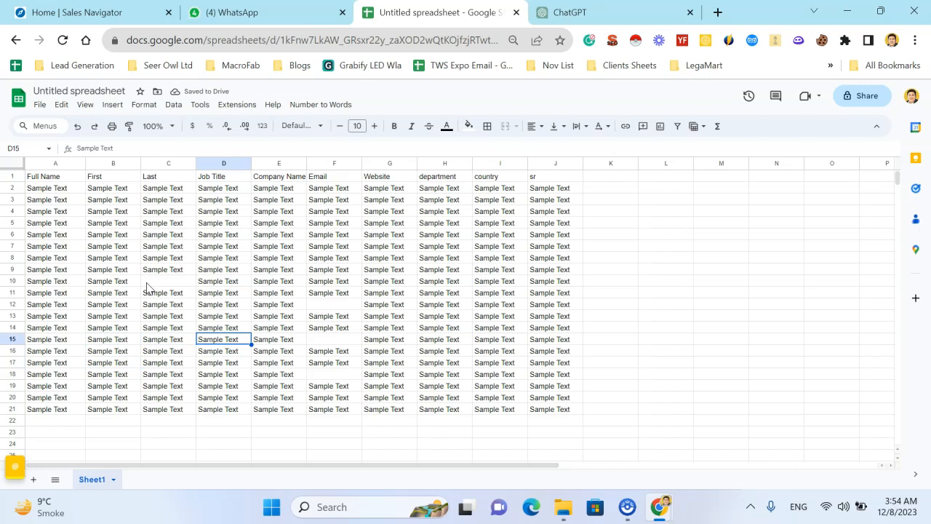
key("Up")
key("Delete")
key("Down")
key("Down")
key("Down")
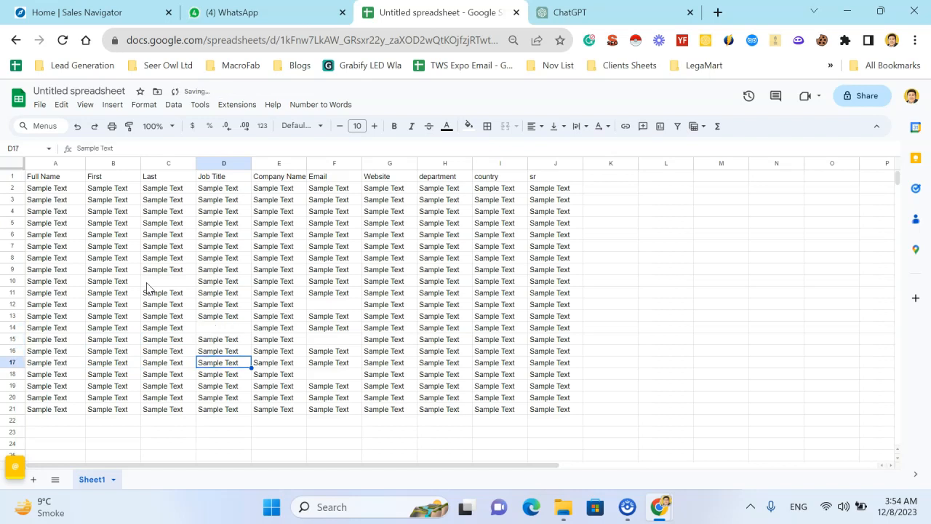
- Switch to ChatGPT and copy the complete generated formatting script
left_click(582, 13)
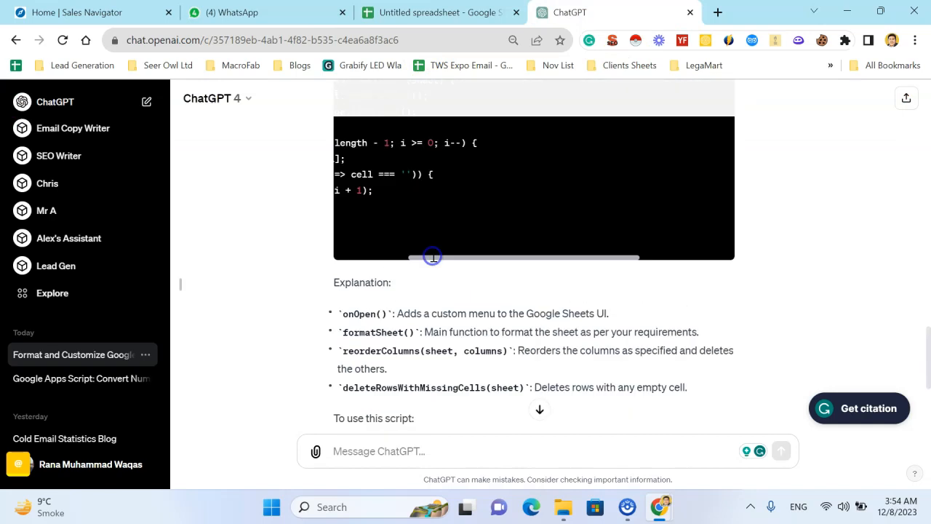
scroll(430, 255, "up", 8)
scroll(431, 254, "up", 10)
scroll(431, 254, "down", 3)
left_click(673, 174)
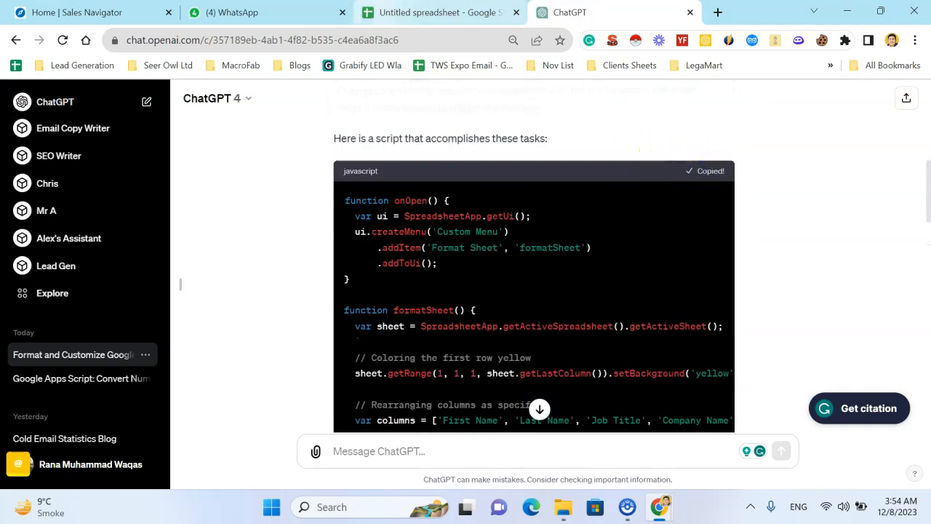
- Switch to the Untitled spreadsheet and open its Apps Script editor
left_click(436, 13)
left_click(232, 104)
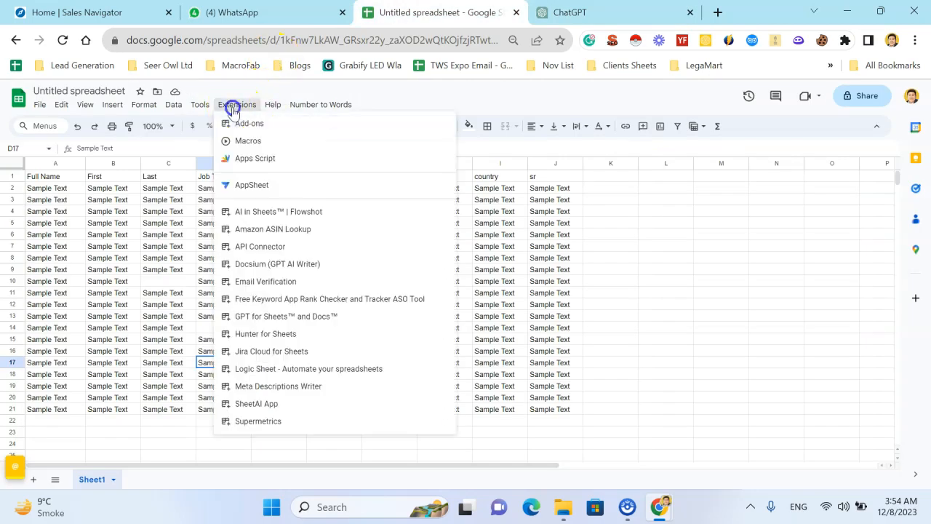
left_click(265, 157)
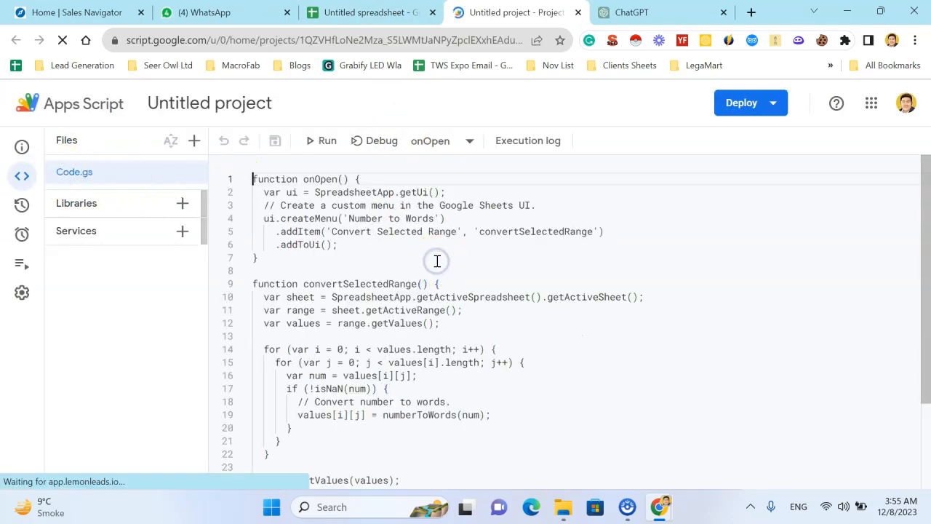
- Replace all existing code in Code.gs with the copied formatting script and save the project
key("ctrl+a")
left_click(441, 268)
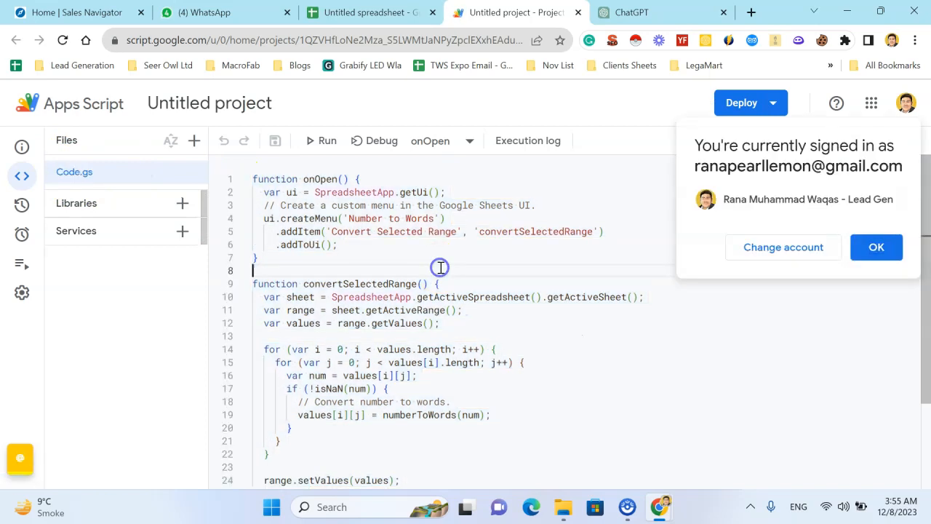
key("ctrl+a")
key("Delete")
key("ctrl+v")
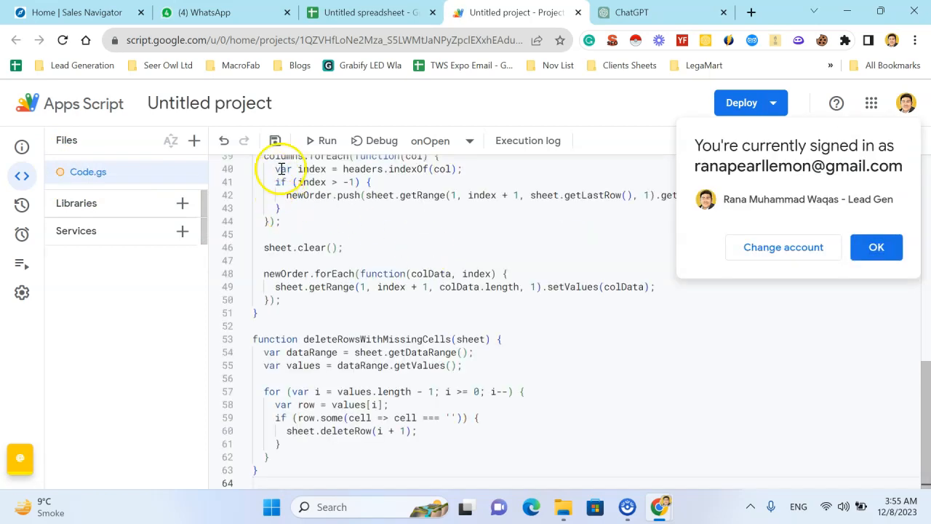
left_click(276, 140)
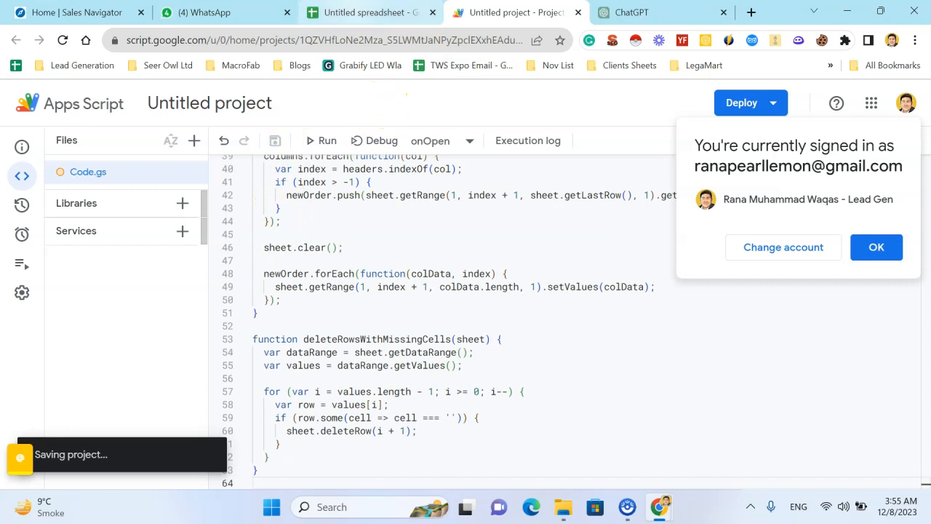
- Return to the spreadsheet, reload it, and run Format Sheet from the script's Custom Menu
left_click(367, 12)
left_click(63, 40)
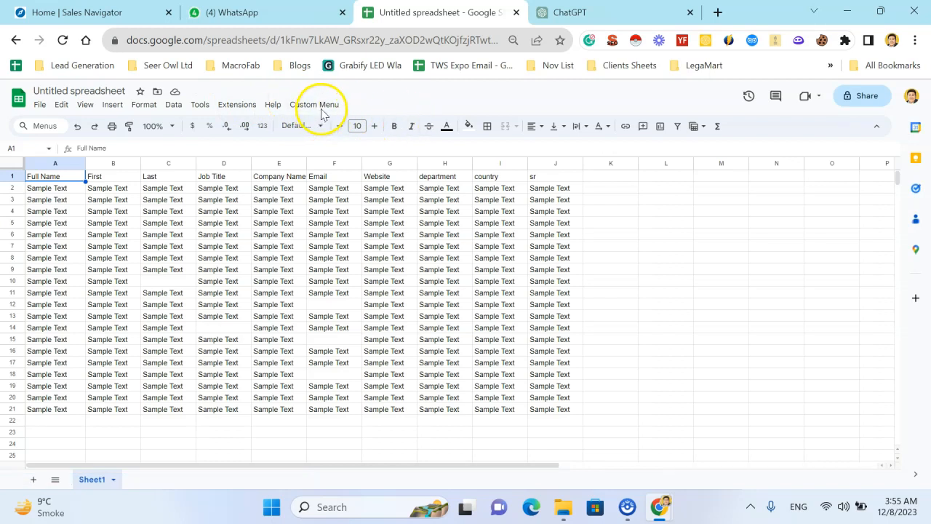
left_click(324, 104)
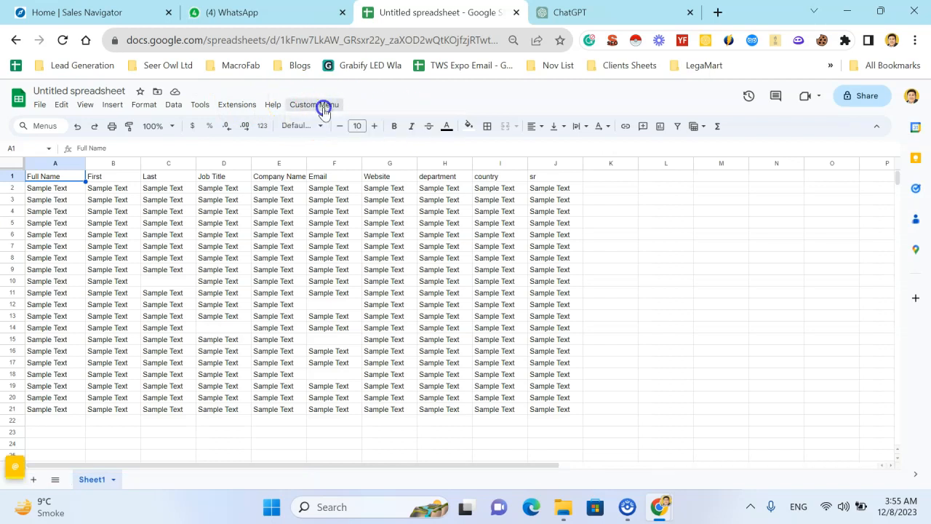
left_click(324, 105)
left_click(327, 123)
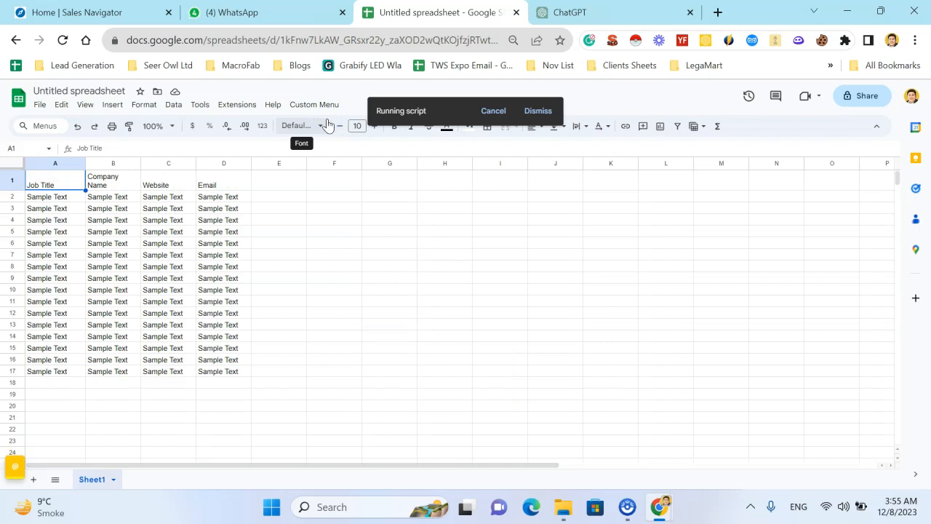
left_click(317, 256)
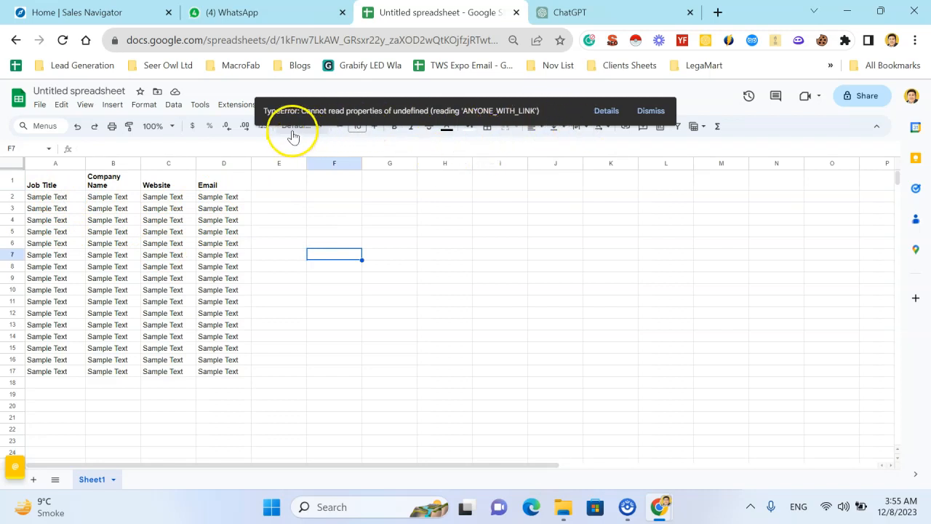
- View the details of the script's error message and close them
left_click(605, 111)
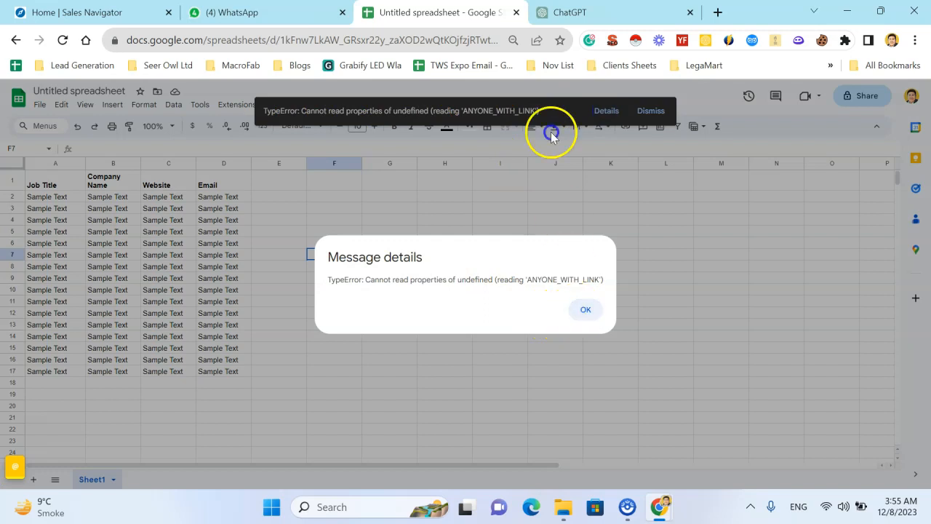
left_click(593, 309)
left_click(600, 303)
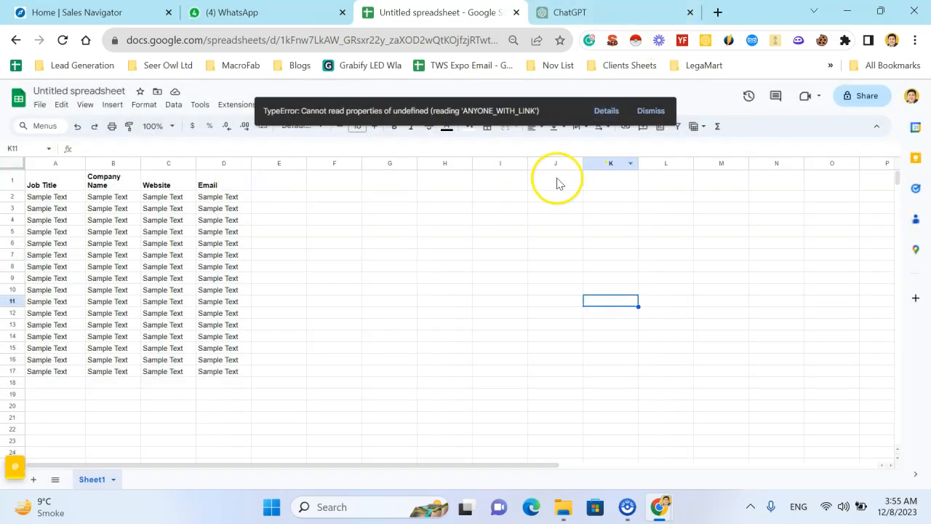
- Switch to ChatGPT and edit the original prompt, removing the line about changing the sheet's access to anyone with link
left_click(575, 13)
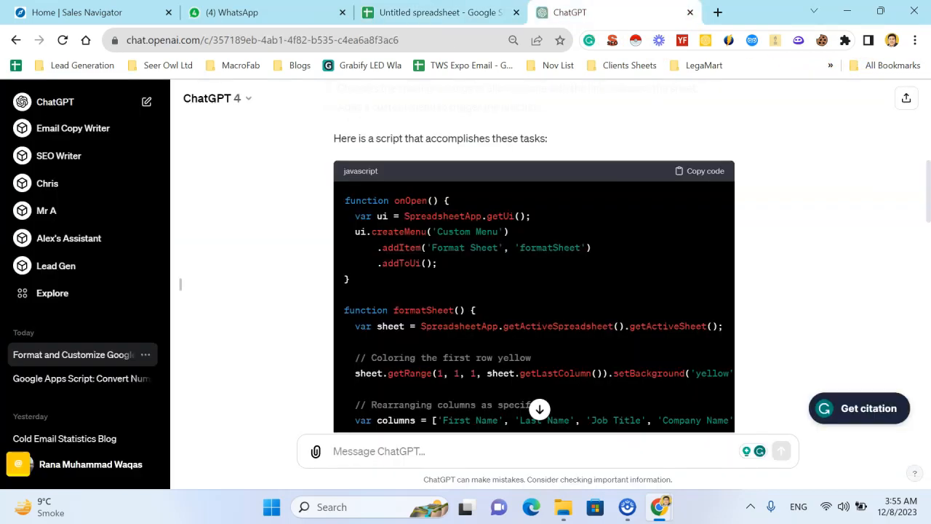
scroll(508, 284, "down", 5)
scroll(508, 283, "down", 3)
scroll(509, 286, "up", 15)
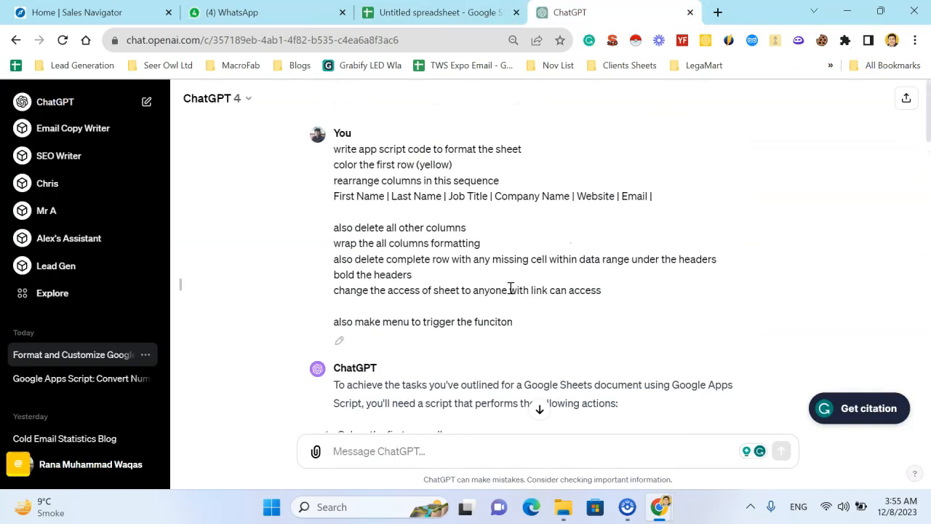
left_click(339, 339)
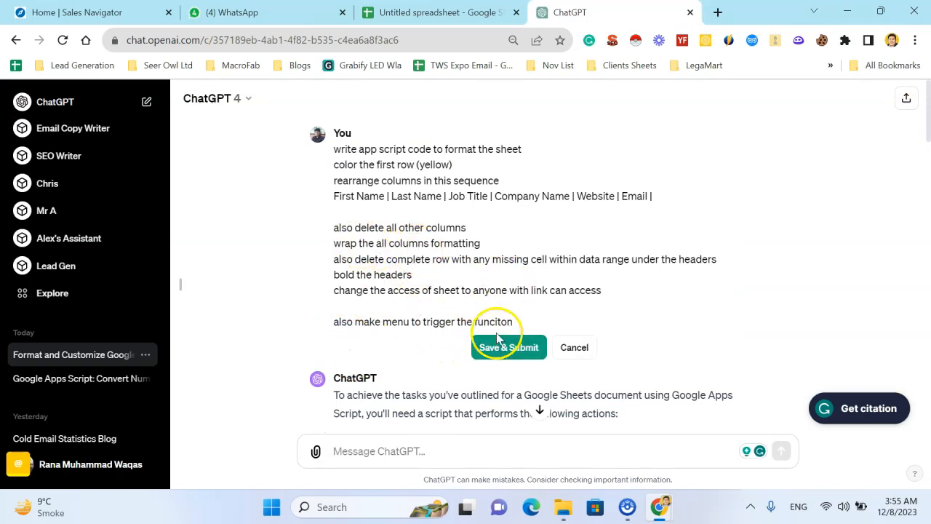
left_click(464, 291)
triple_click(464, 290)
key("BackSpace")
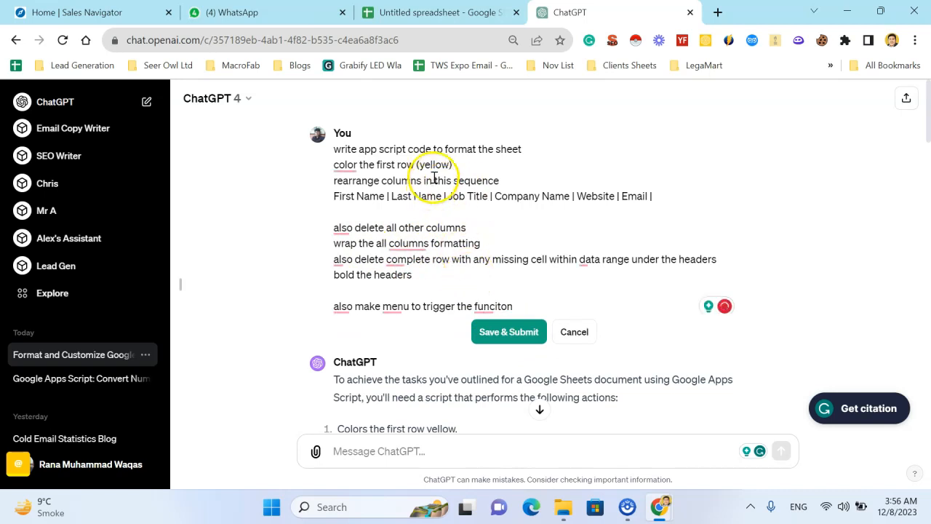
- Repeat the line "color the first row (yellow)" below "bold the headers" in the prompt and resubmit it
left_click_drag(452, 164, 335, 168)
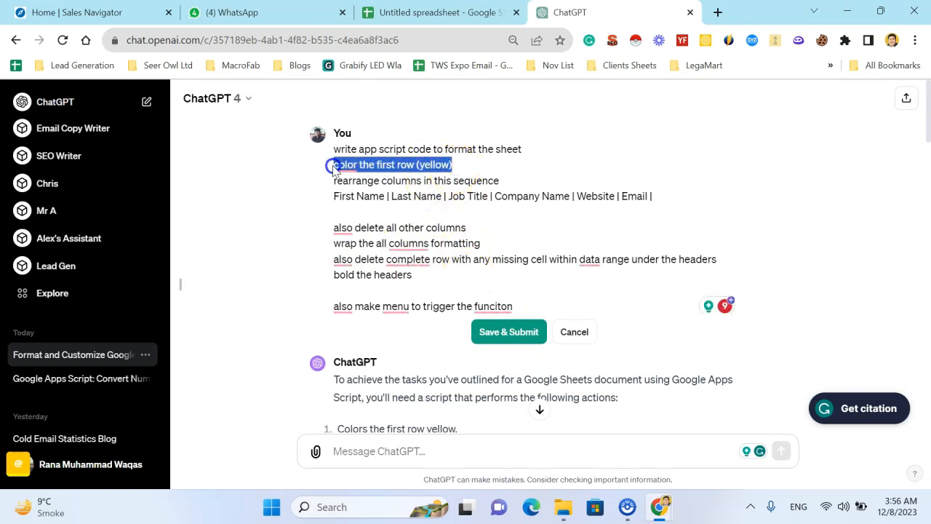
key("ctrl+c")
left_click(367, 287)
key("ctrl+v")
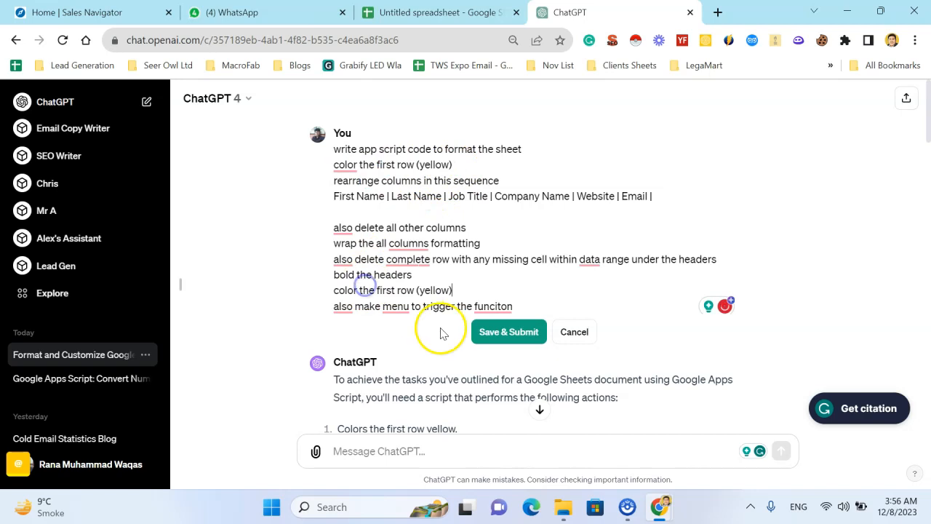
left_click(508, 334)
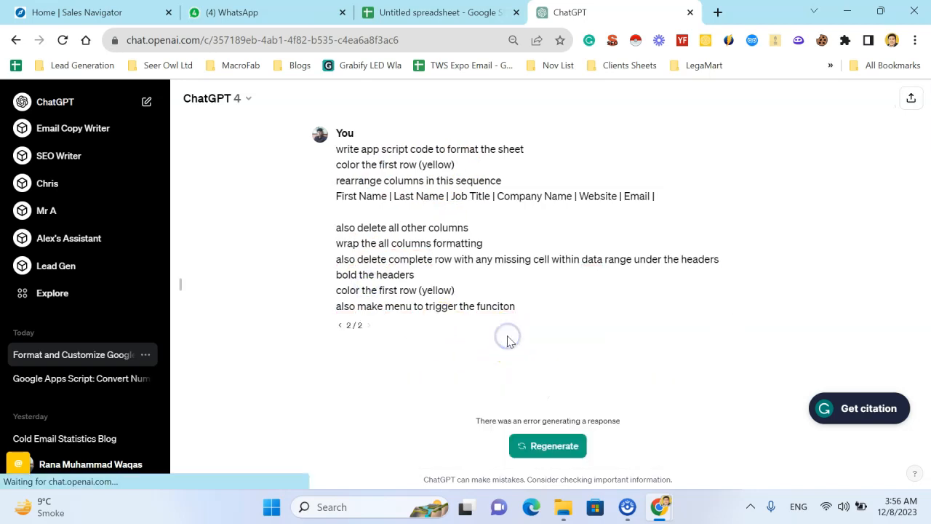
- Go back to the spreadsheet and reopen its Apps Script editor
left_click(436, 13)
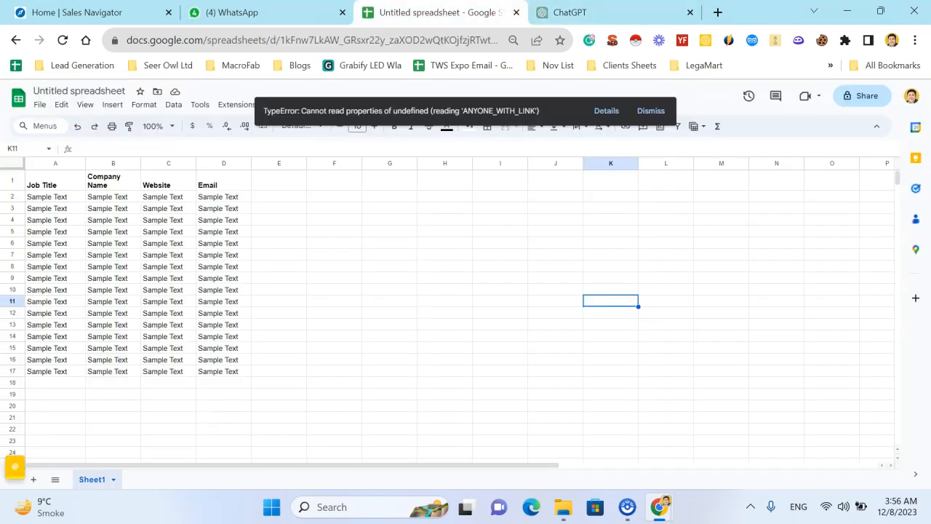
left_click(225, 102)
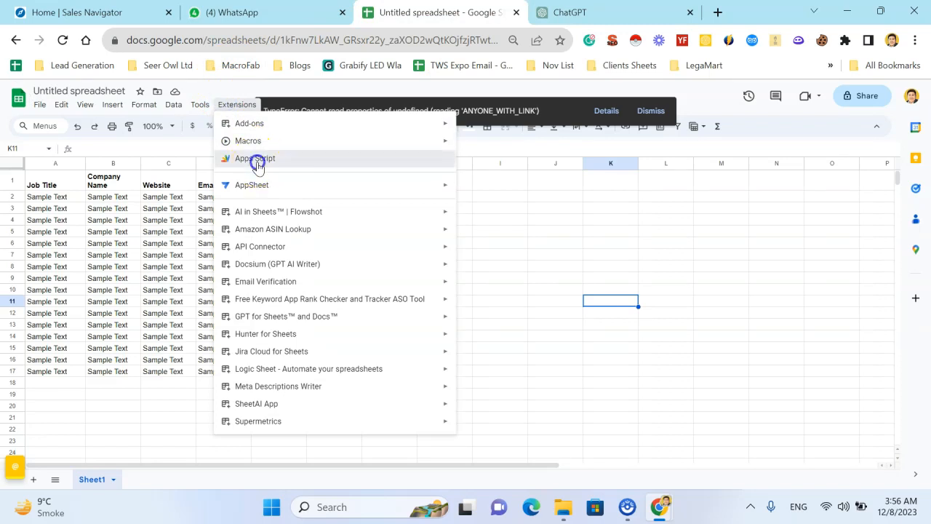
left_click(254, 158)
- Switch to ChatGPT and copy the newly generated formatting script
key("ctrl+Tab")
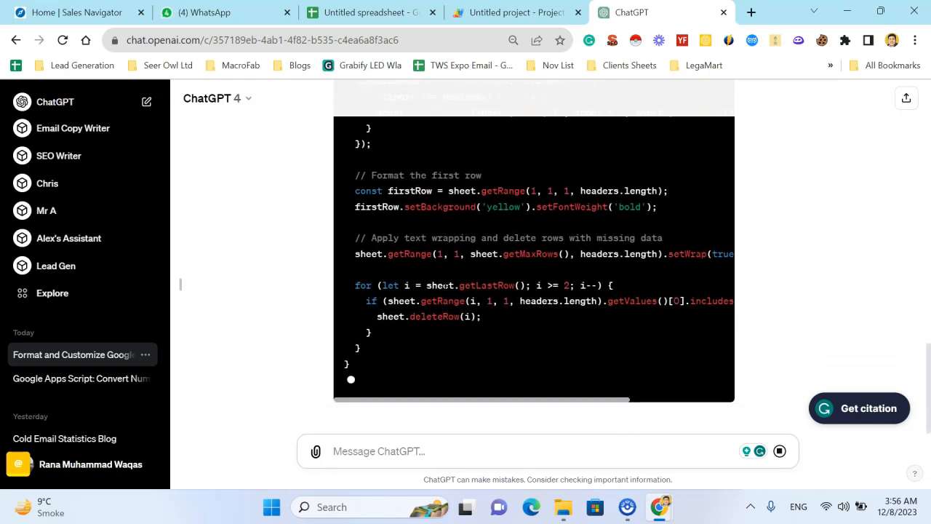
scroll(445, 294, "up", 6)
scroll(445, 295, "up", 5)
scroll(445, 294, "down", 2)
left_click(707, 215)
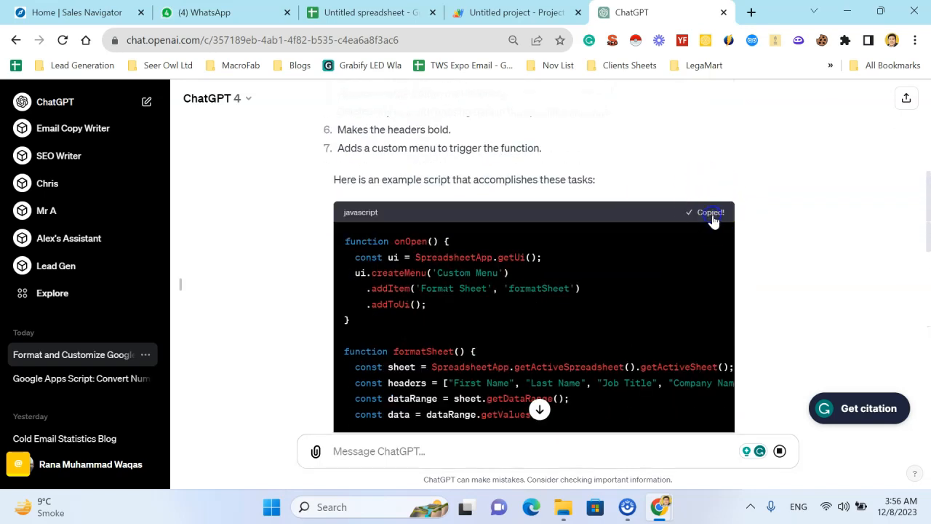
- Replace the code in Code.gs with the new script, save the project, and dismiss the signed-in account notice
key("ctrl+shift+Tab")
left_click(368, 272)
key("ctrl+a")
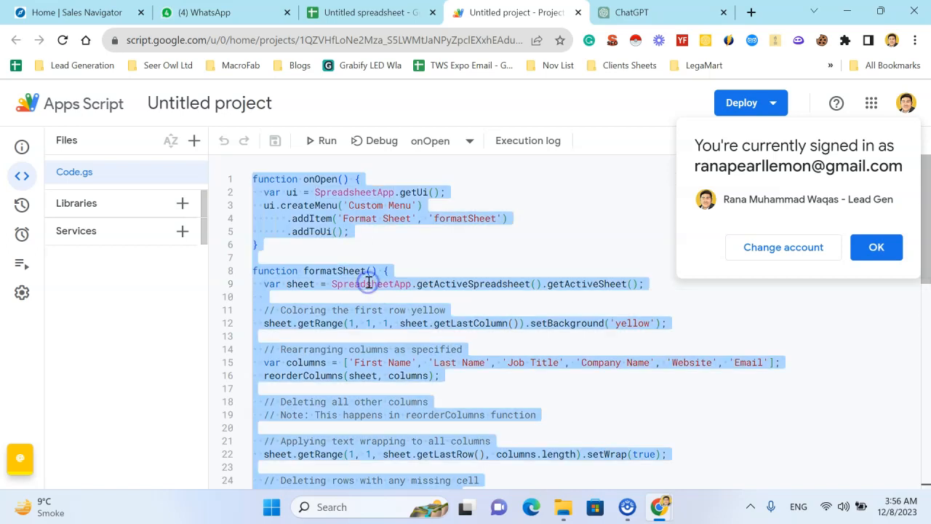
key("ctrl+v")
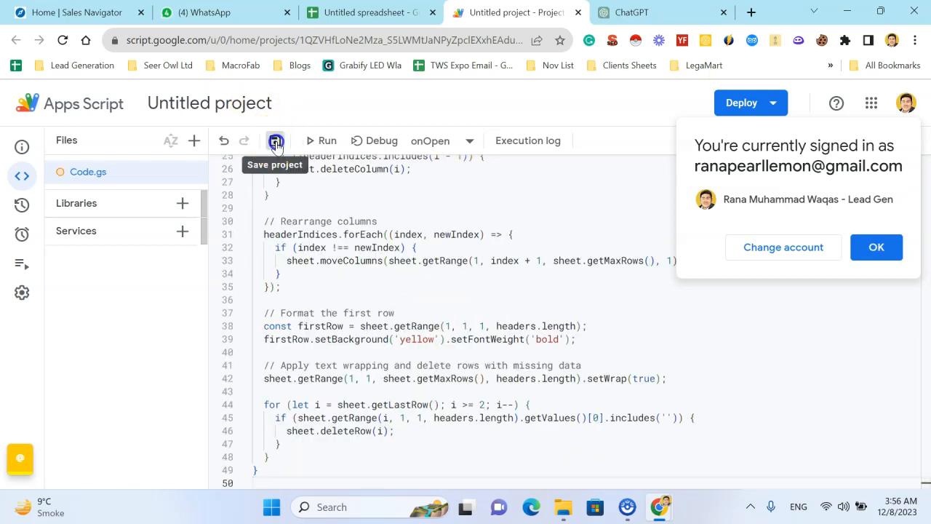
left_click(275, 140)
left_click(875, 247)
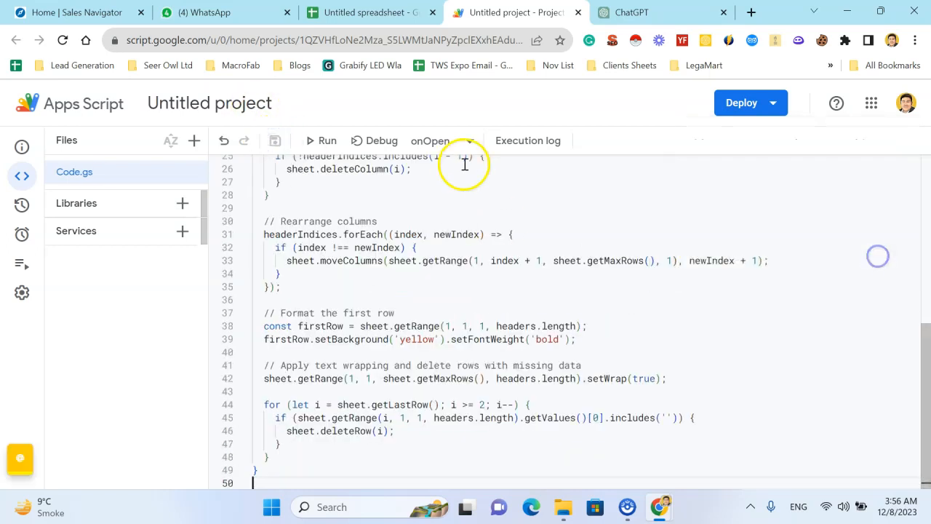
- Reload the spreadsheet so the updated script loads, and open the Apps Script editor again
key("ctrl+shift+Tab")
left_click(63, 40)
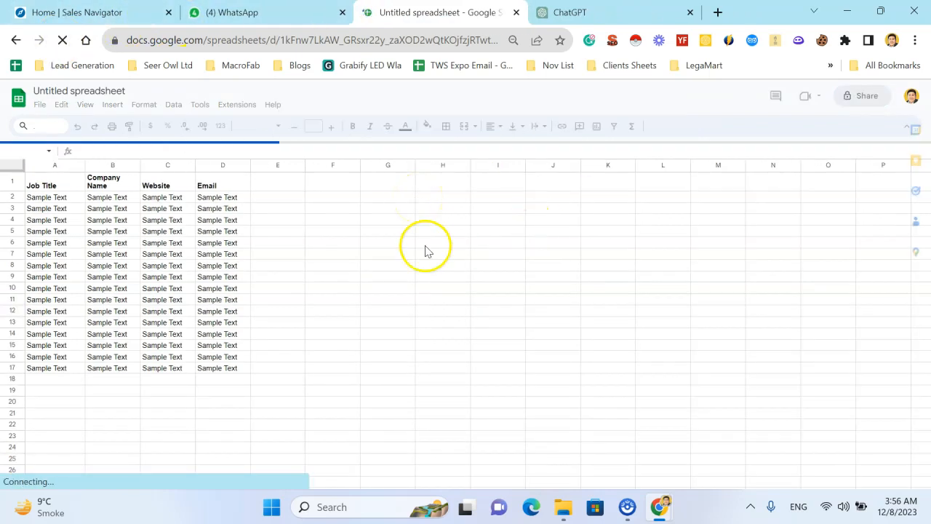
left_click(391, 231)
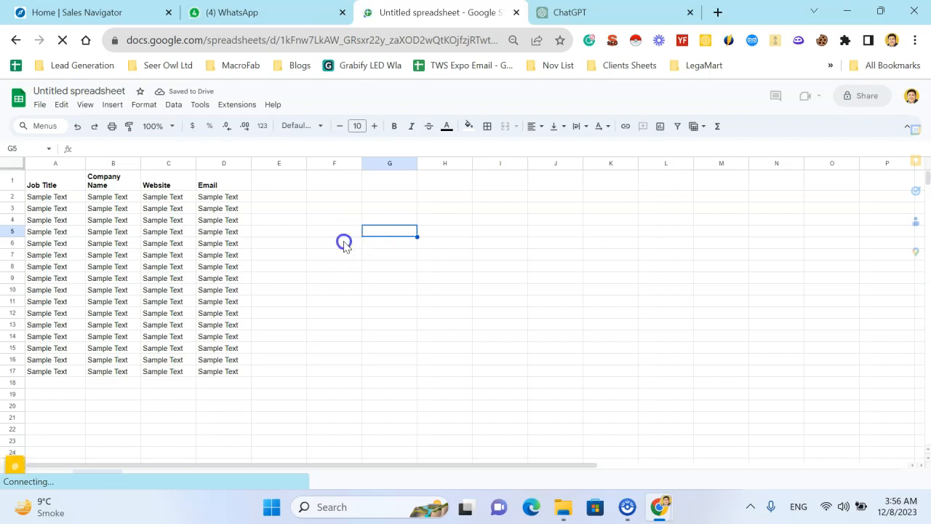
left_click(344, 243)
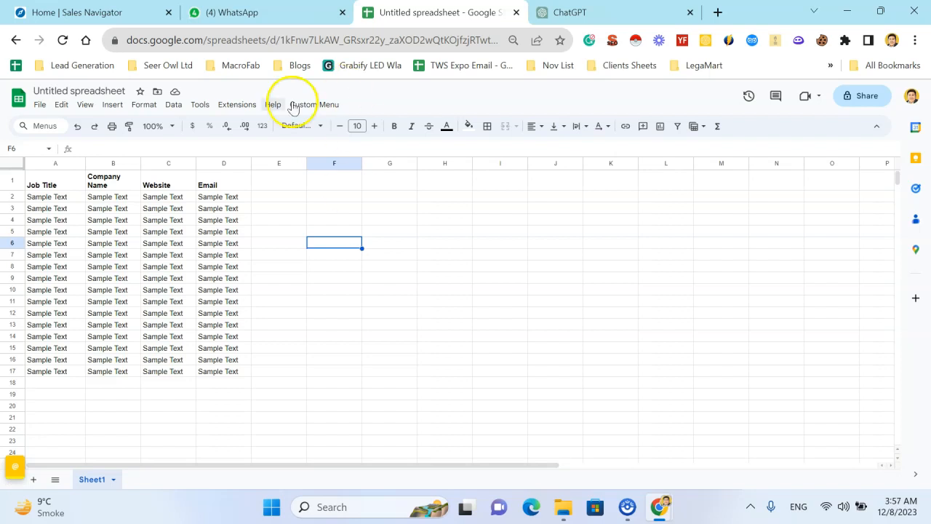
left_click(301, 107)
left_click(322, 231)
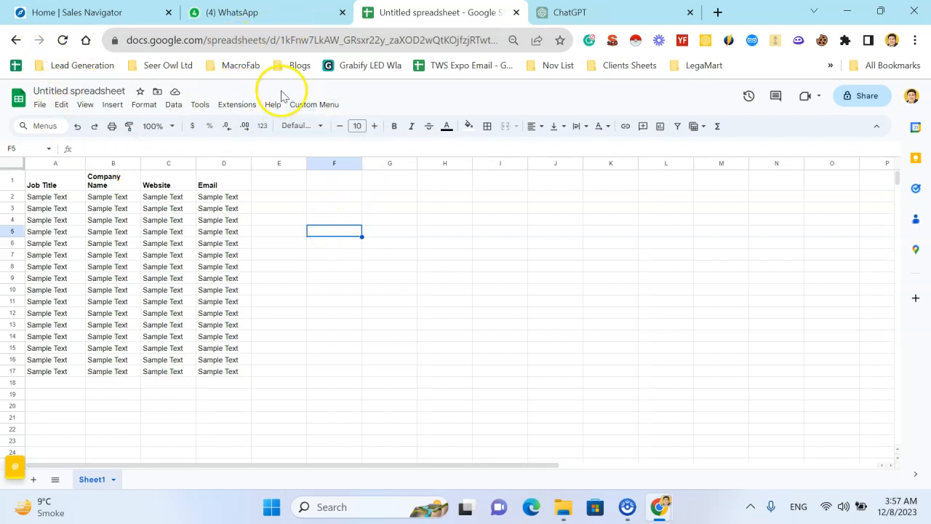
left_click(237, 104)
left_click(276, 167)
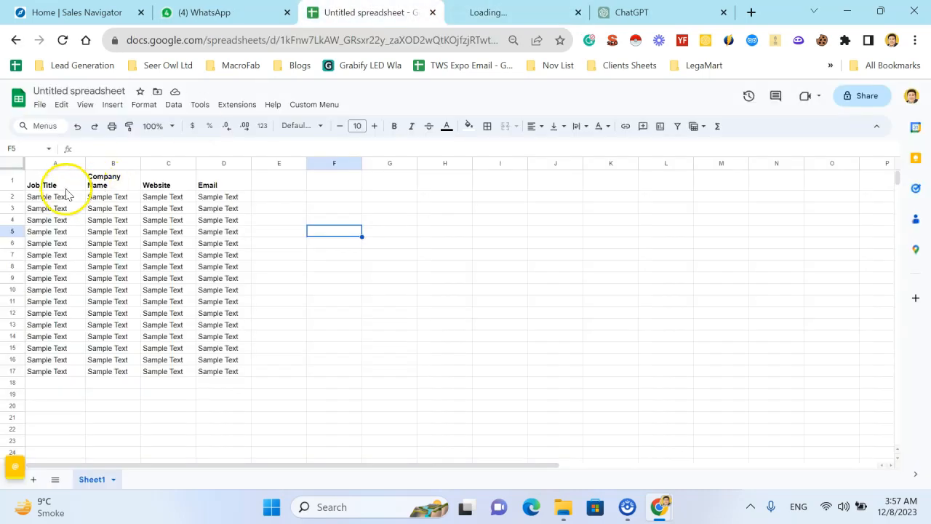
- Enter "F" in header cell E1, beside the Email column
left_click(264, 180)
type("F")
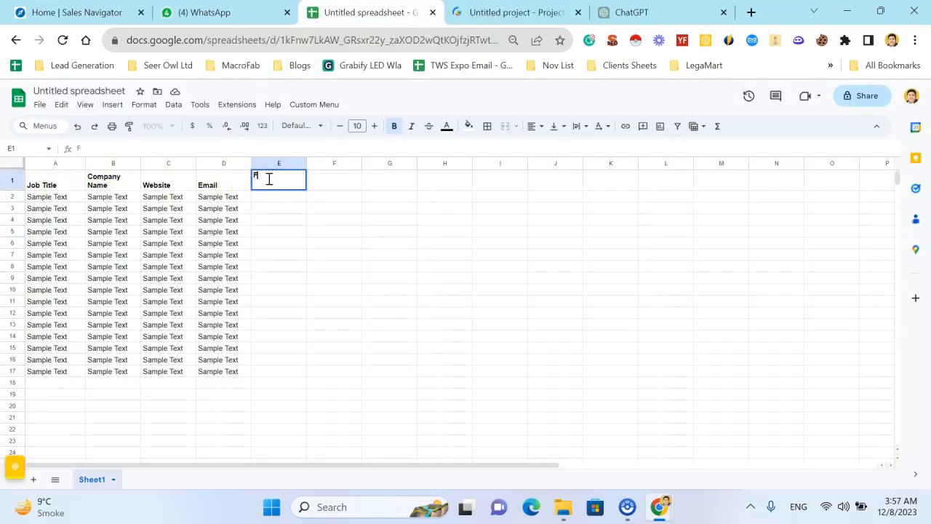
key("Left")
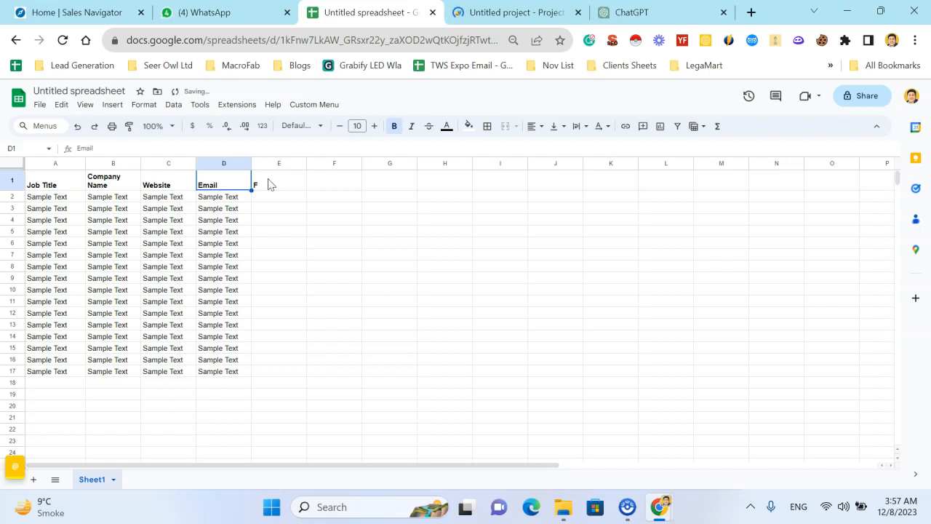
- Insert a column after Company Name and enter "Full Name" as its header in C1
right_click(108, 165)
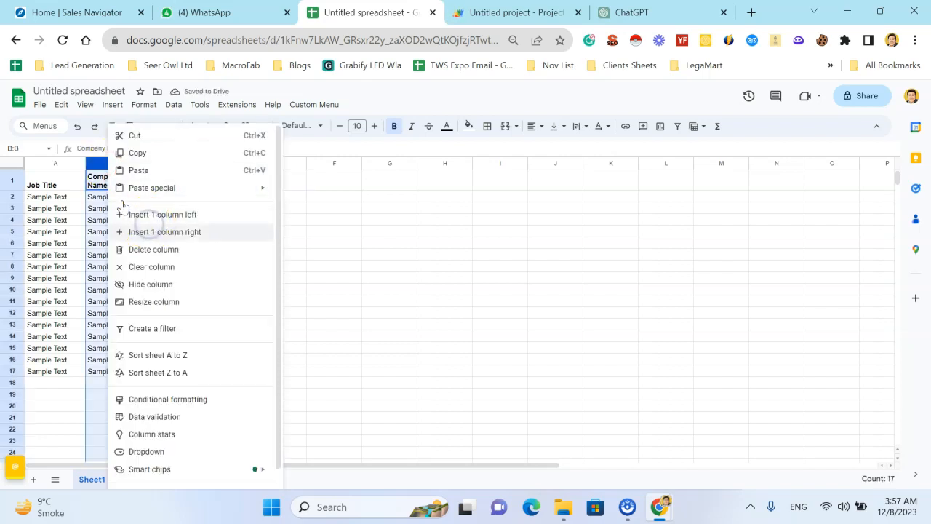
left_click(152, 232)
left_click(164, 188)
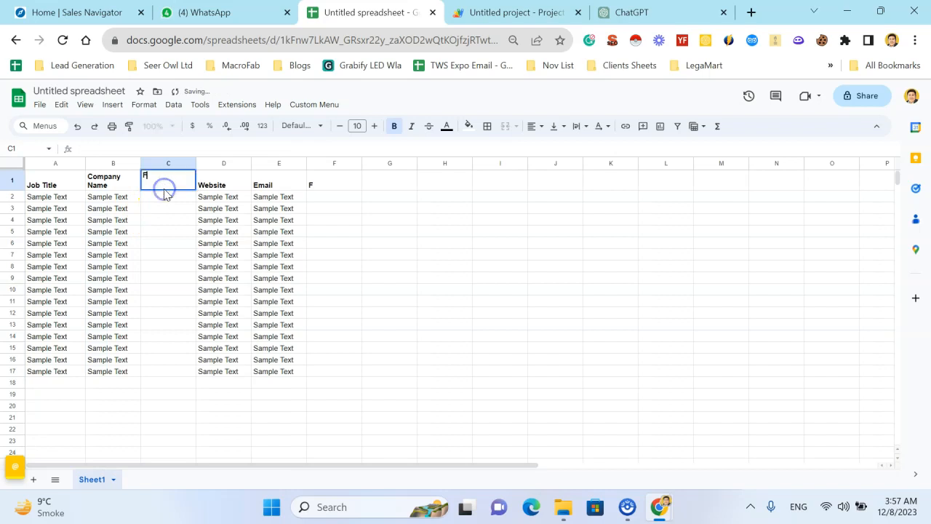
type("Full Name")
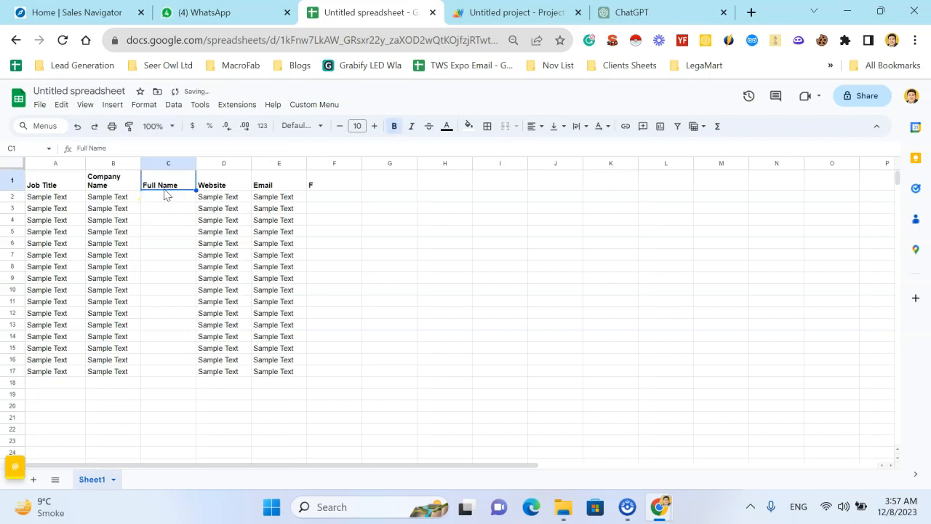
- Enter "First Name" as the header in F1, beside the Email column
key("Right")
key("Right")
key("Right")
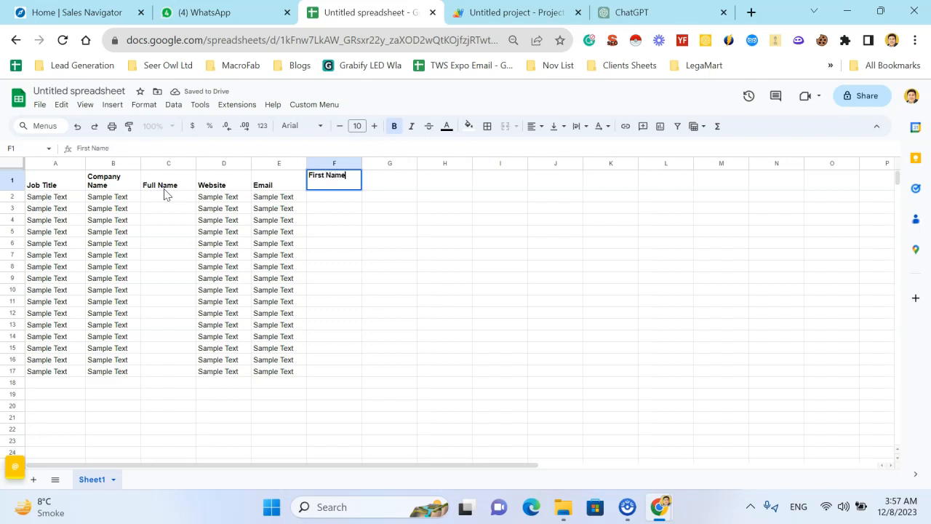
type("First Name")
key("Return")
- Fill F4:F12 under First Name and C6:C15 under Full Name with "Sample Text" copied from the neighbouring columns
left_click_drag(273, 220, 338, 315)
left_click(223, 243)
left_click_drag(222, 243, 235, 352)
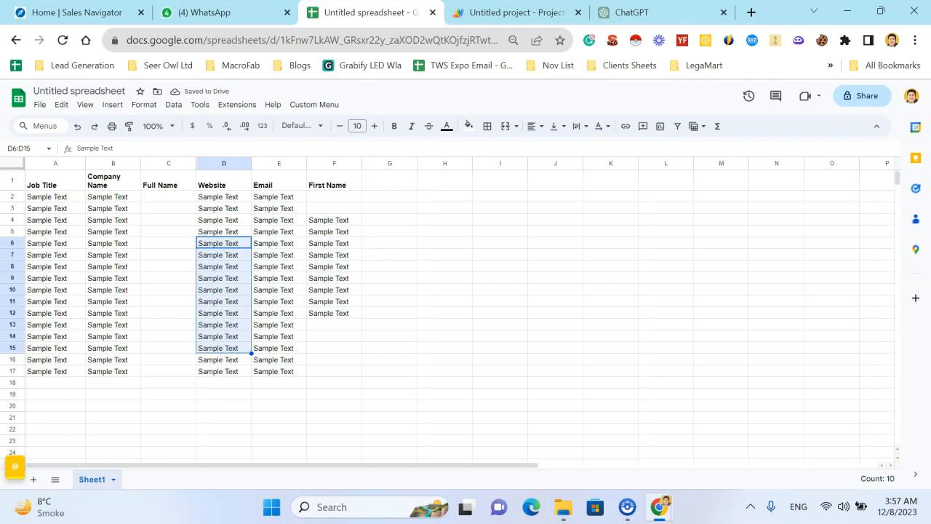
left_click_drag(171, 350, 168, 348)
left_click(478, 334)
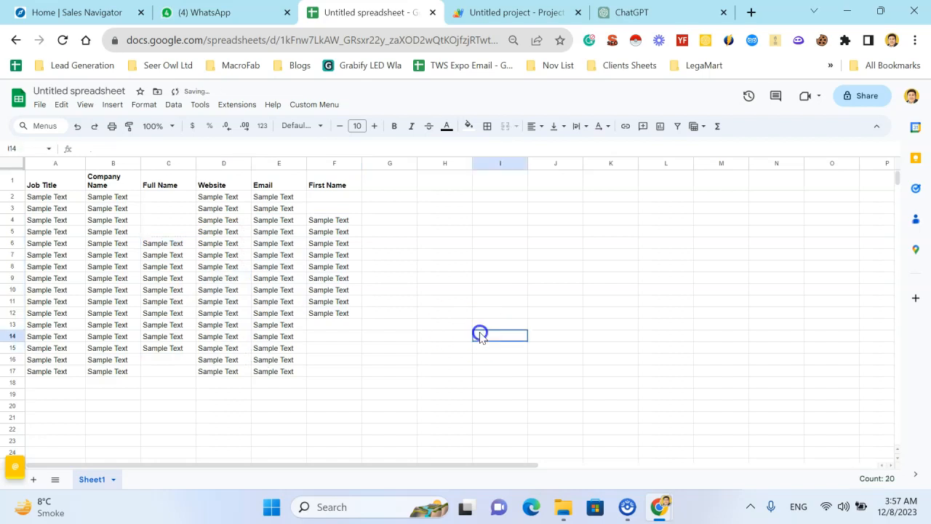
- Add an "Sr" header in G1 and enter the serial numbers 1, 2 and 3 in G2:G4
left_click(391, 185)
type("Sr")
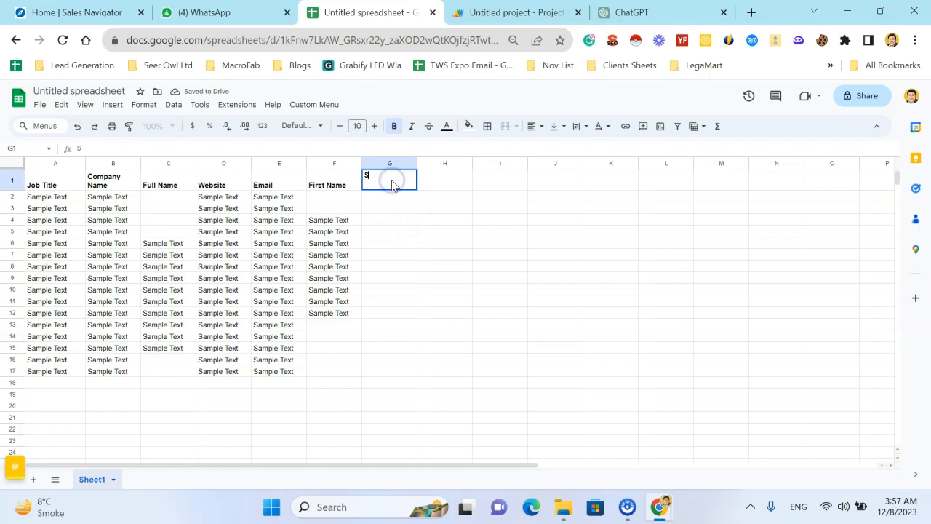
key("Return")
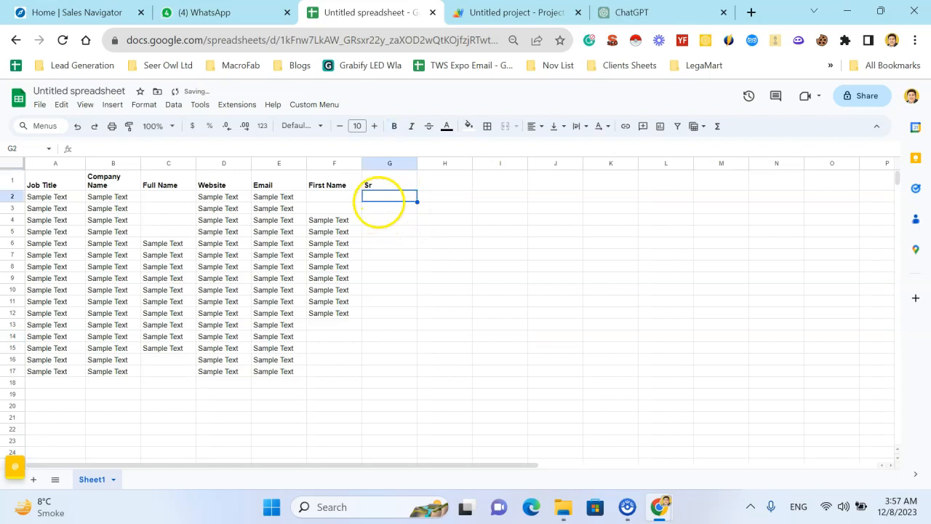
type("1")
key("Return")
type("2")
key("Return")
type("3")
key("Return")
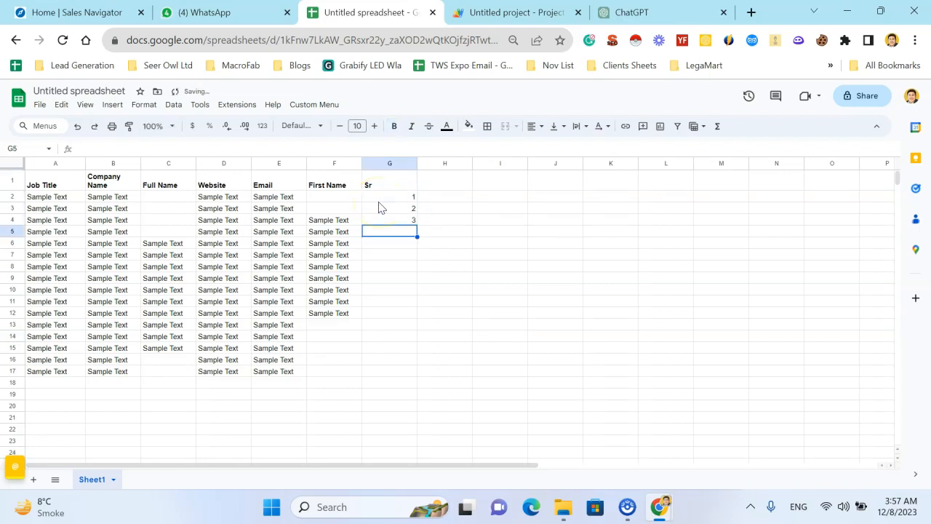
- Extend the serial numbers and the blank cell in G2:G5 down the Sr column to the last data row
left_click_drag(393, 197, 394, 237)
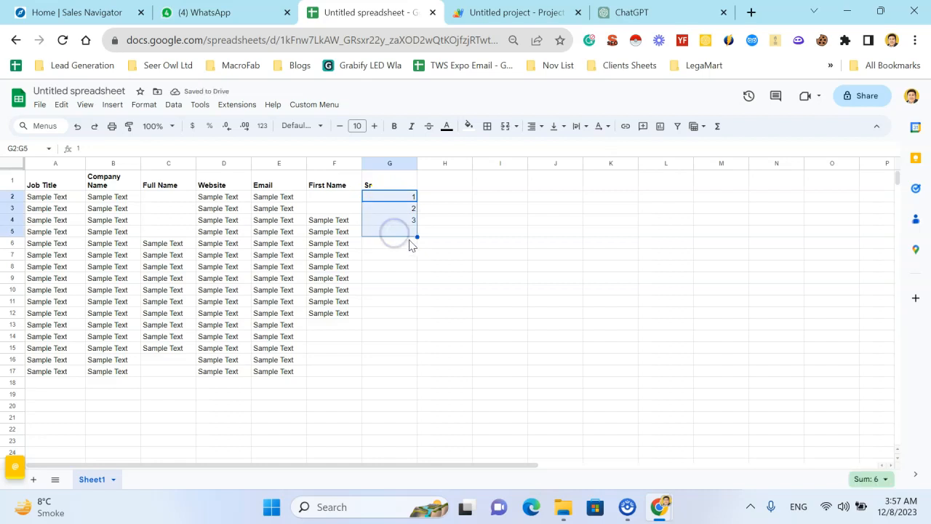
left_click_drag(412, 371, 411, 372)
left_click(466, 337)
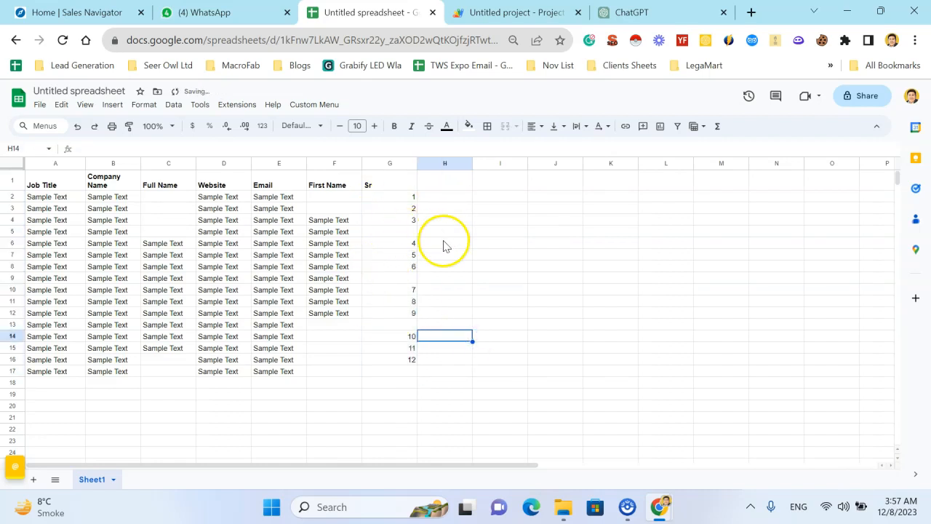
- Copy the current script from ChatGPT again, paste it over all the code in Code.gs, and save the project
left_click(509, 13)
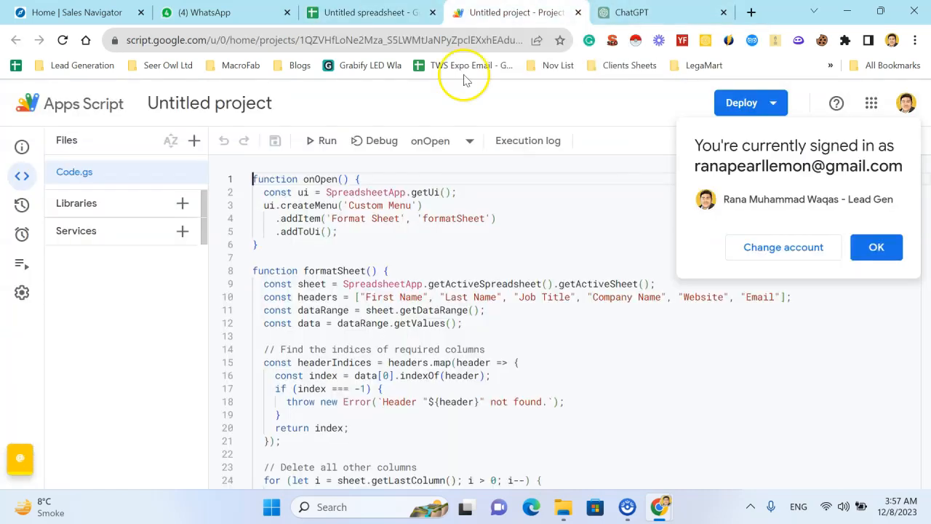
left_click(631, 12)
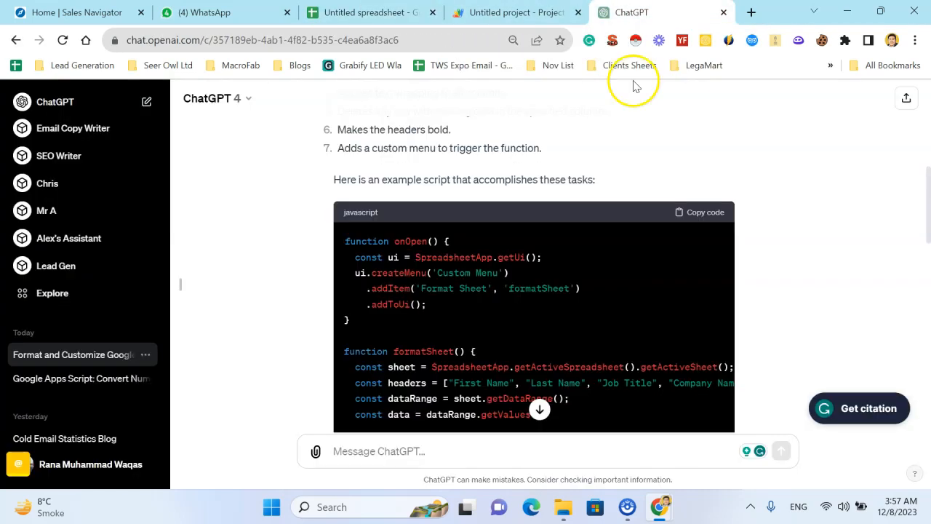
left_click(705, 216)
left_click(509, 13)
key("ctrl+a")
key("ctrl+v")
left_click(275, 140)
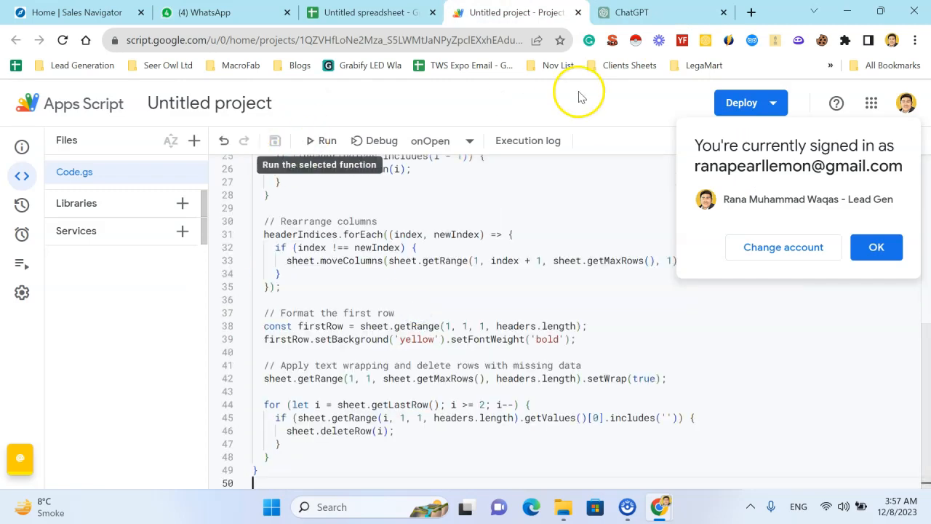
- Run the custom Format Sheet function on the test spreadsheet and dismiss the notice it raises
left_click(367, 12)
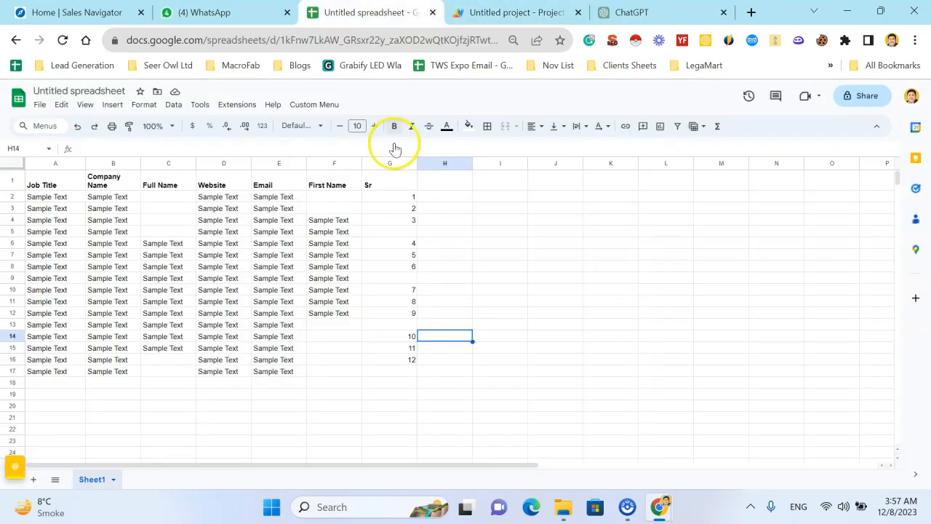
left_click(302, 108)
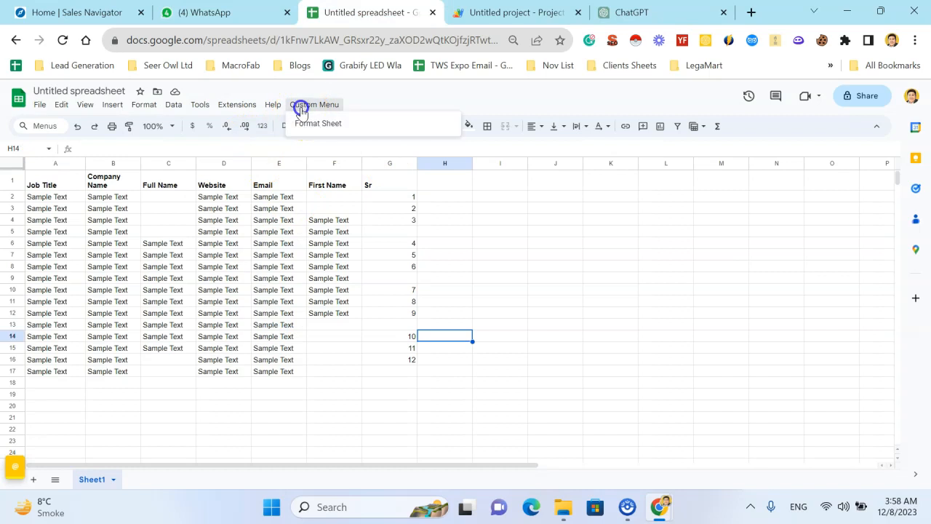
left_click(353, 128)
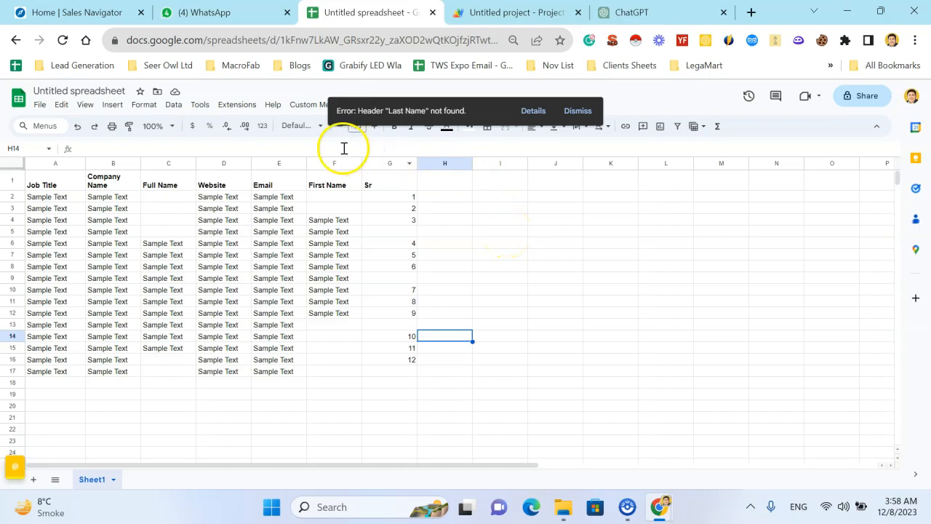
left_click(571, 115)
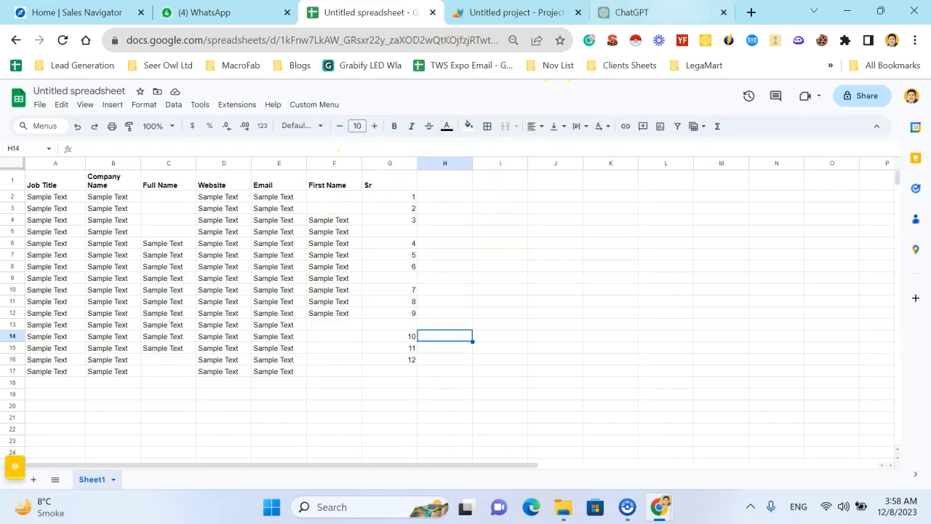
- Send ChatGPT the follow-up prompt "ignore the column if header not found" in the same conversation
left_click(655, 12)
scroll(527, 269, "down", 10)
left_click(460, 449)
type("ig")
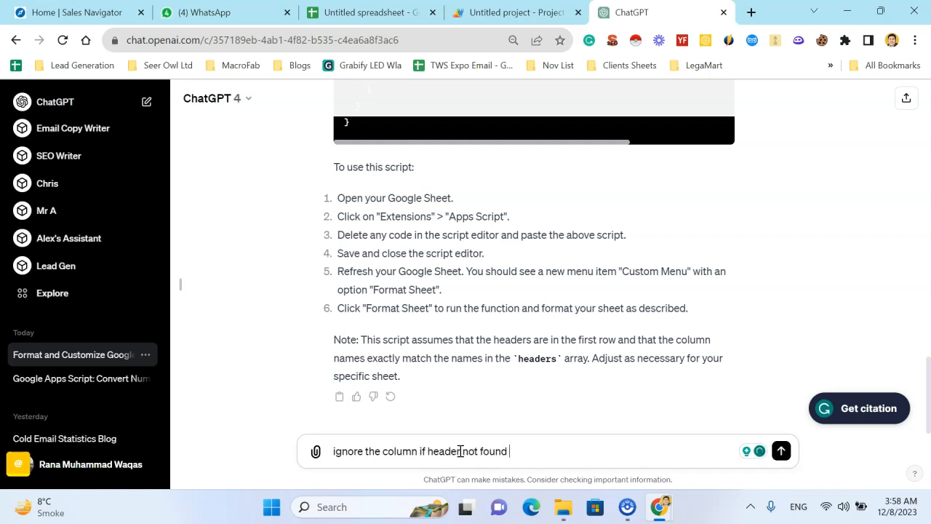
key("Return")
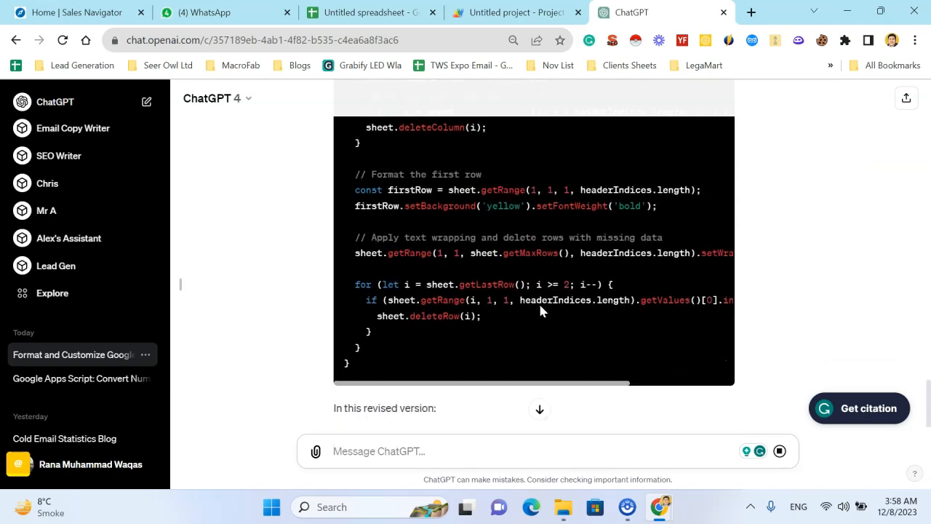
- Copy ChatGPT's revised script, replace all the code in Code.gs with it, and save the project
scroll(539, 311, "up", 15)
scroll(540, 311, "down", 4)
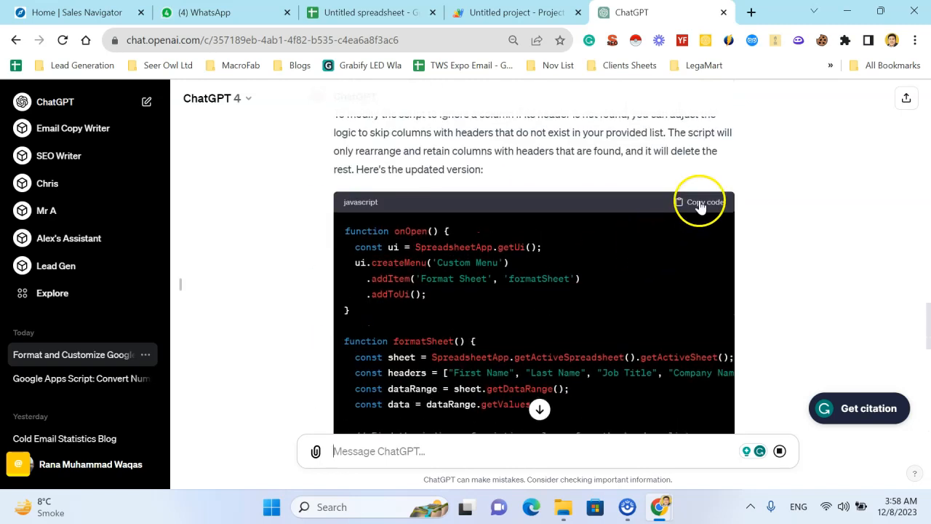
left_click(700, 204)
left_click(517, 12)
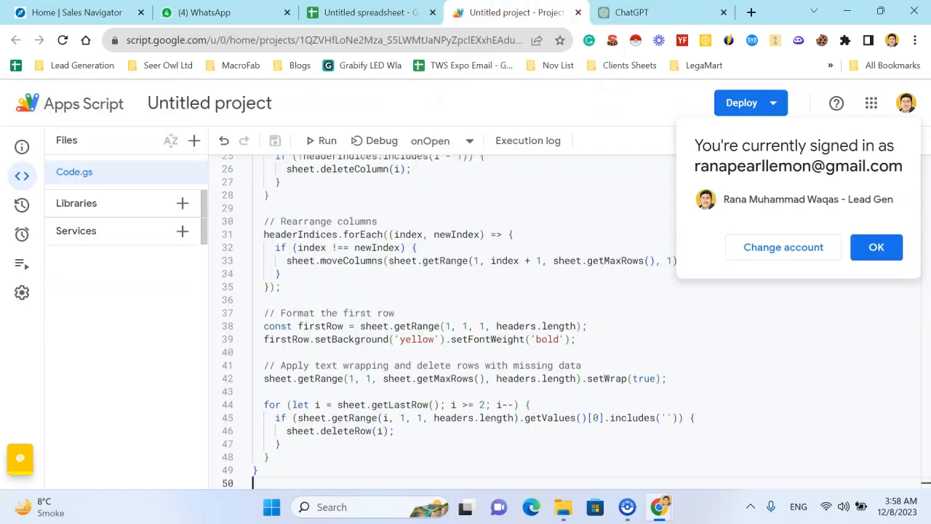
left_click(395, 276)
key("ctrl+a")
key("ctrl+v")
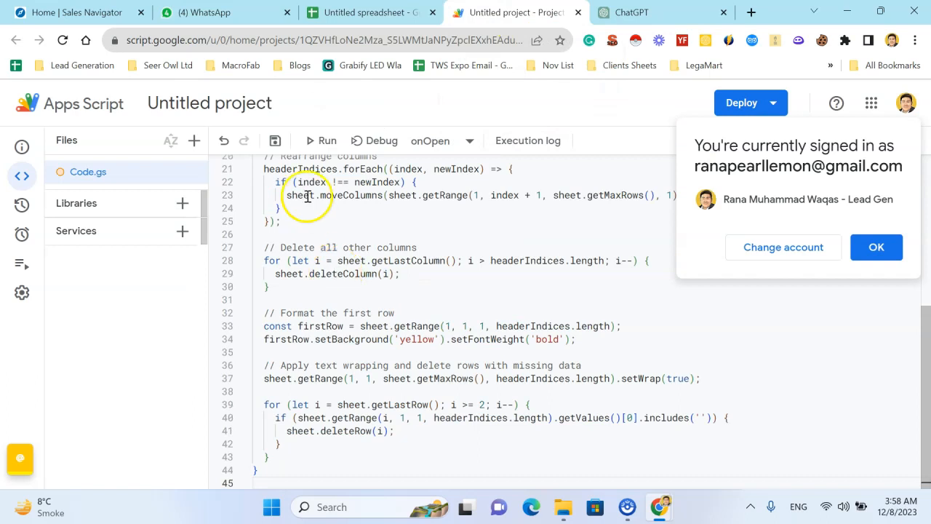
left_click(275, 140)
- Reload the spreadsheet while keeping the Apps Script editor open
left_click(367, 13)
left_click(59, 40)
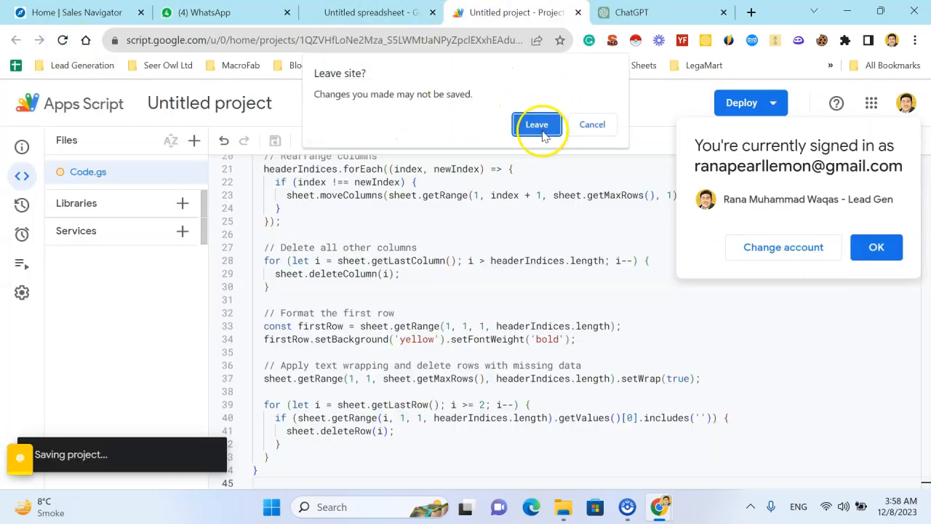
left_click(592, 120)
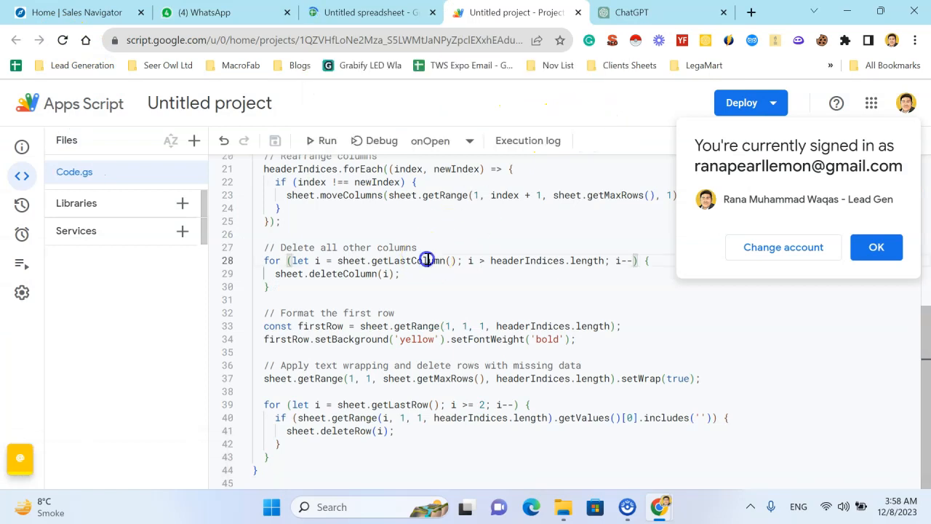
- Dismiss the signed-in account notice in Apps Script and paste the revised script over the whole of Code.gs again
scroll(430, 257, "up", 5)
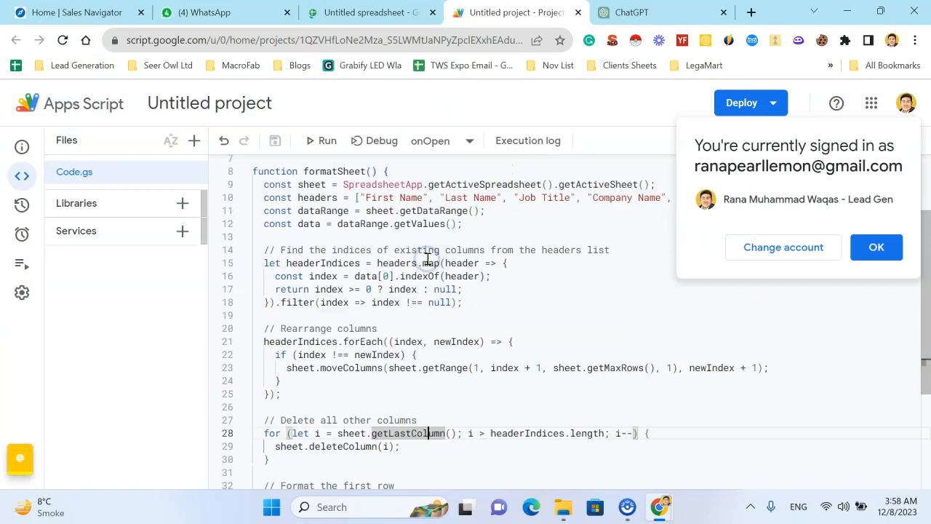
left_click(896, 252)
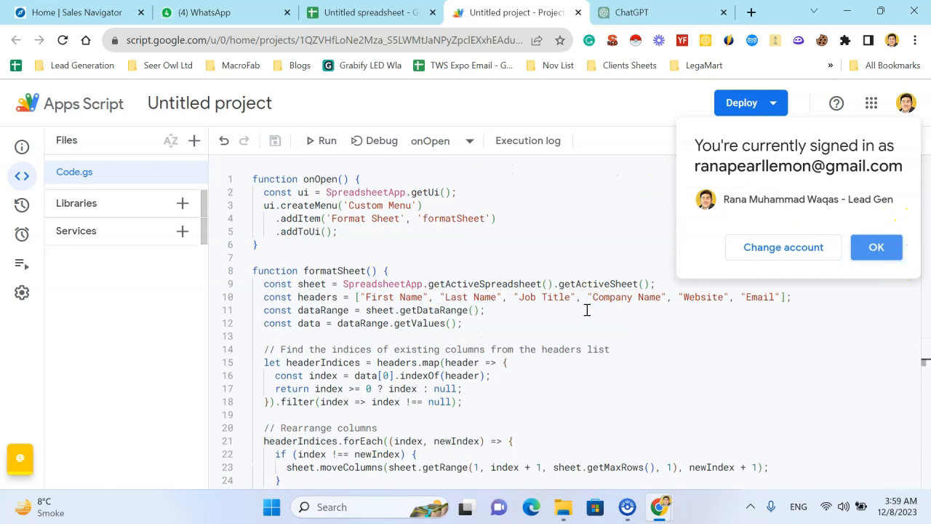
key("ctrl+a")
left_click(871, 248)
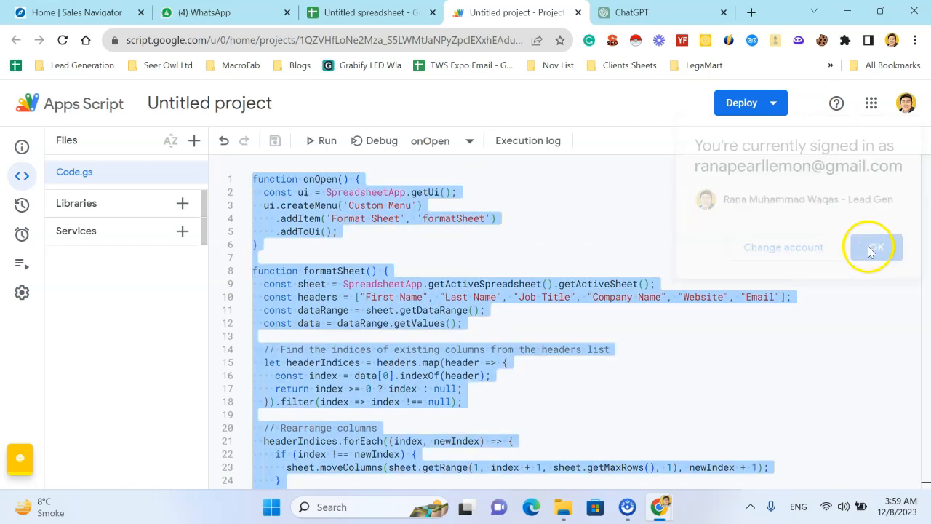
left_click(528, 309)
key("ctrl+a")
key("ctrl+v")
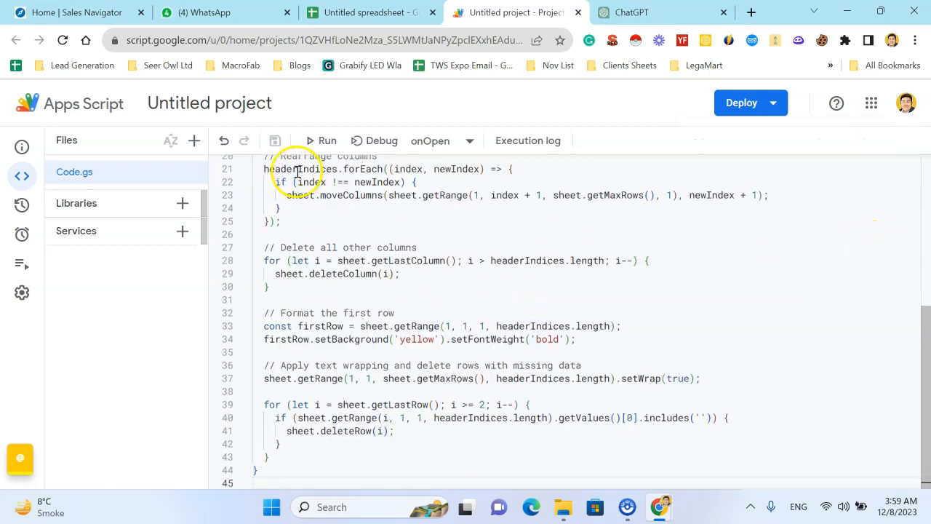
- Reload the spreadsheet and run the custom Format Sheet function from the updated script
left_click(371, 13)
left_click(62, 41)
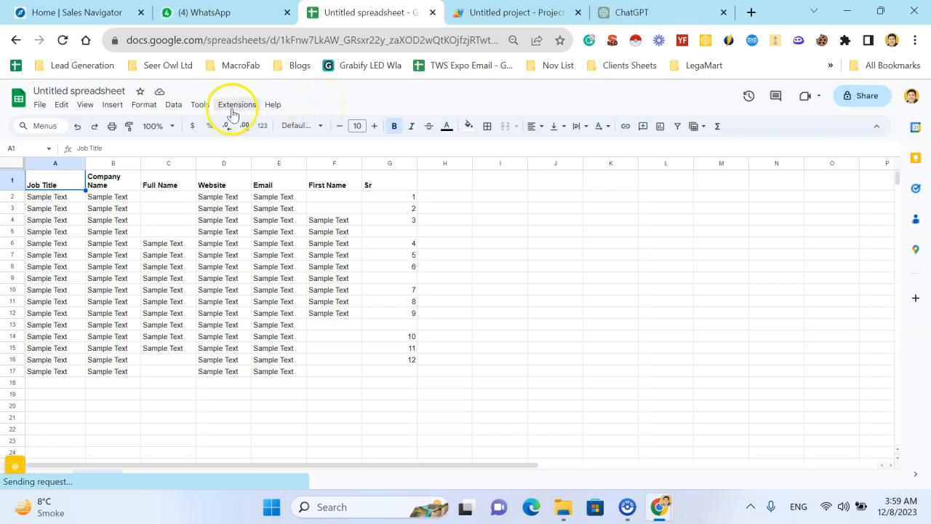
left_click(294, 104)
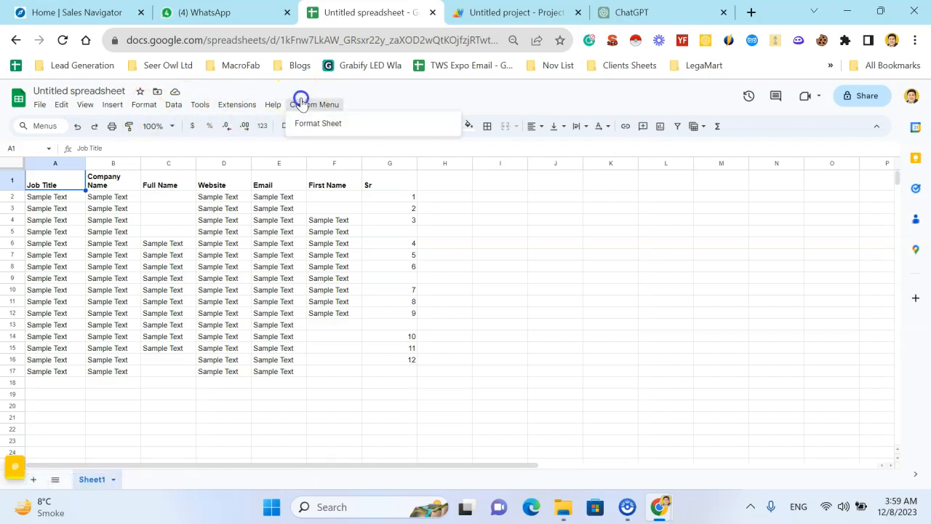
left_click(339, 128)
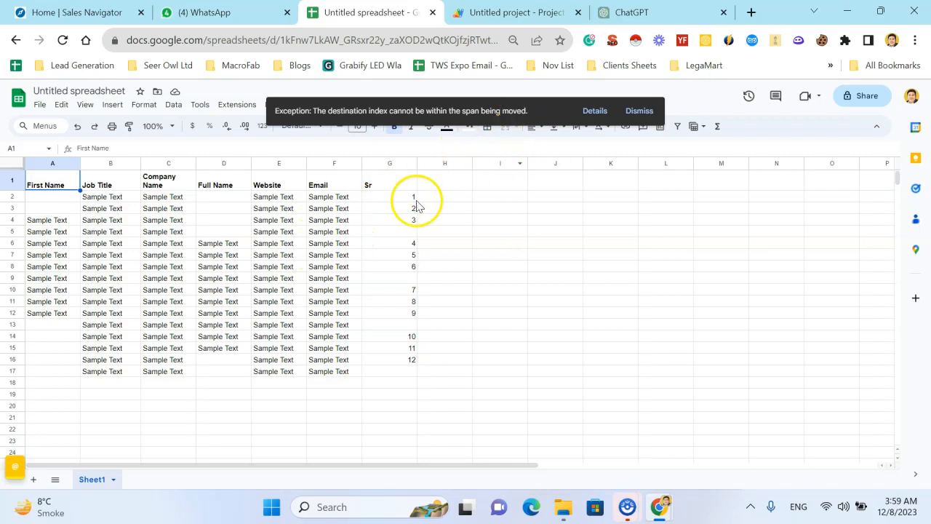
- Copy the exception text from the script error's message details and send it to ChatGPT as a follow-up prompt
left_click(593, 110)
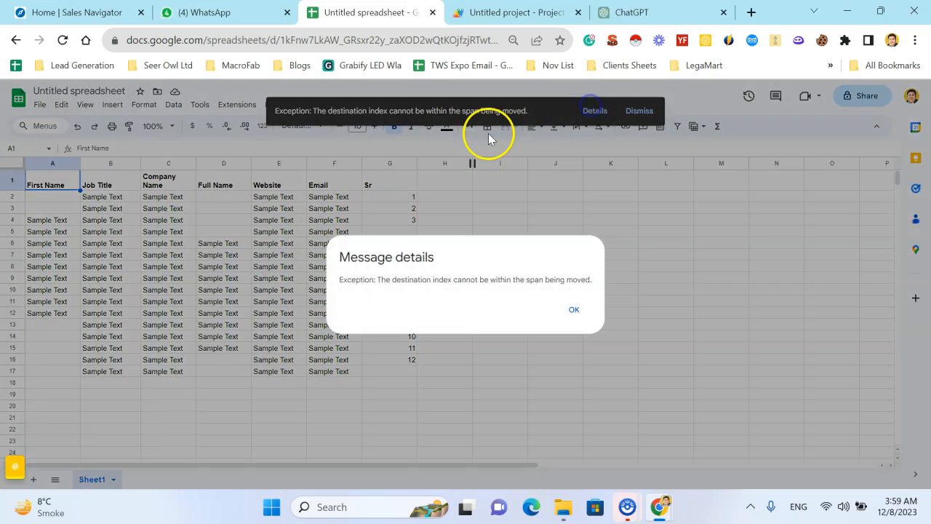
triple_click(540, 278)
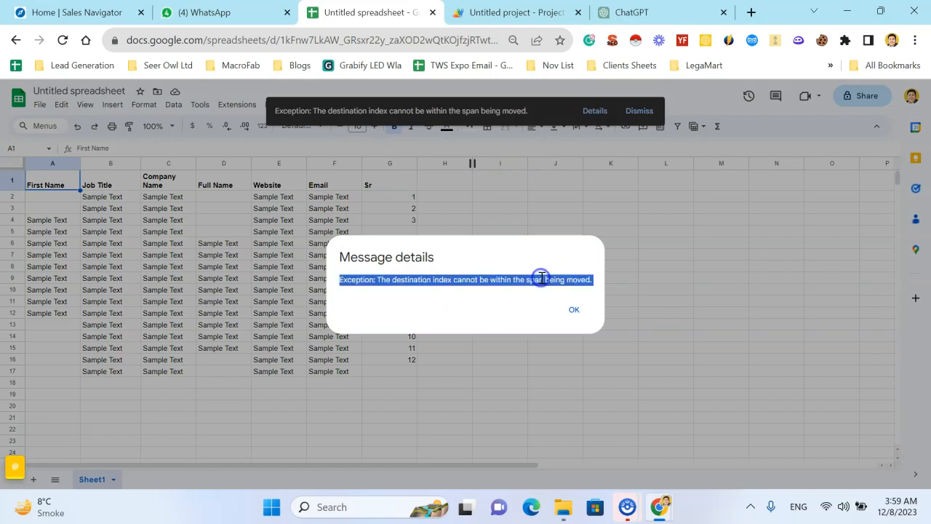
left_click(578, 313)
key("ctrl+Tab")
key("ctrl+Tab")
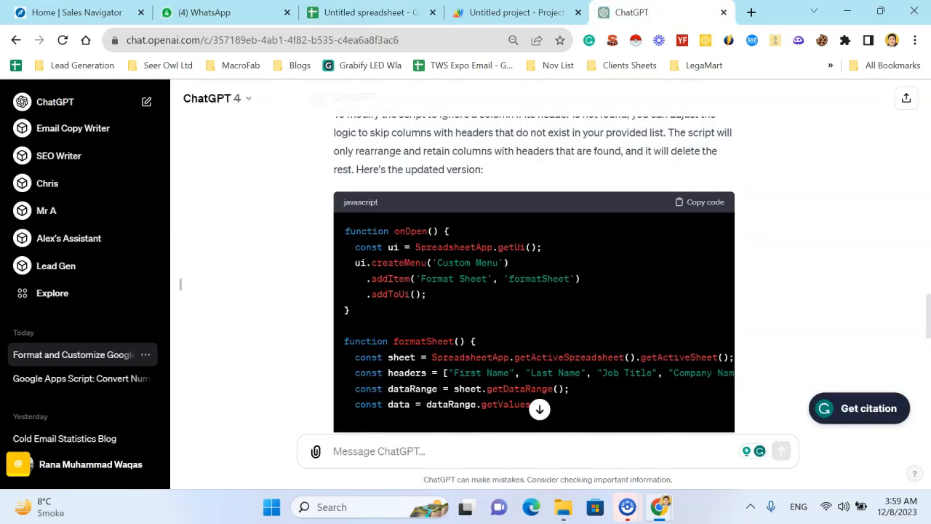
left_click(462, 452)
key("ctrl+v")
key("Return")
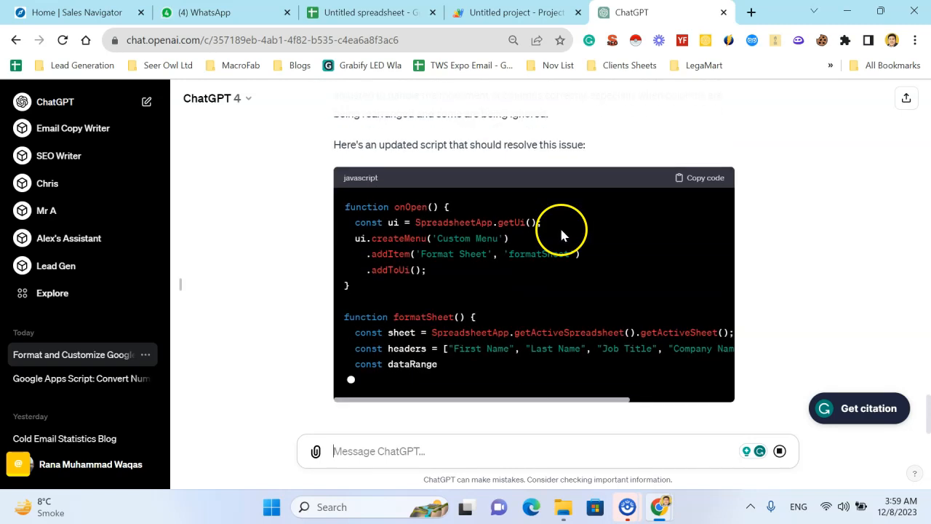
left_click(516, 12)
left_click(371, 13)
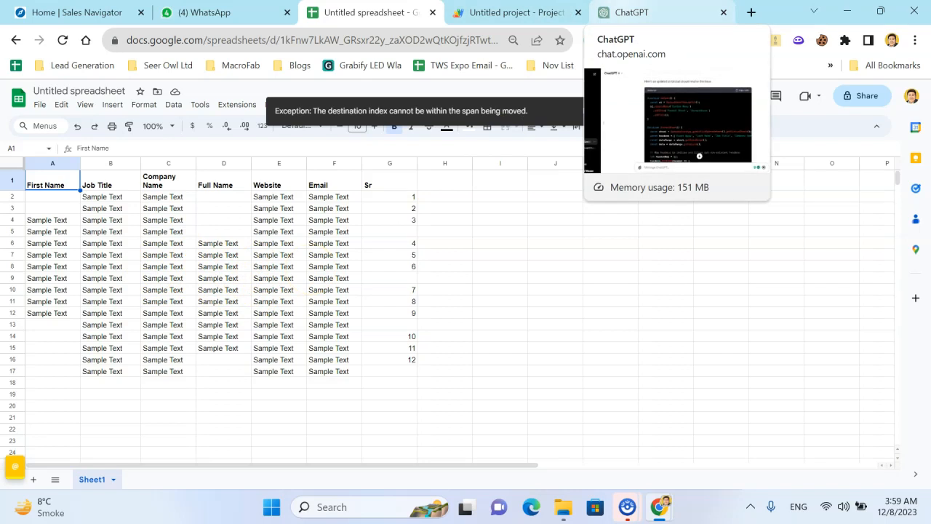
left_click(631, 12)
scroll(452, 342, "down", 5)
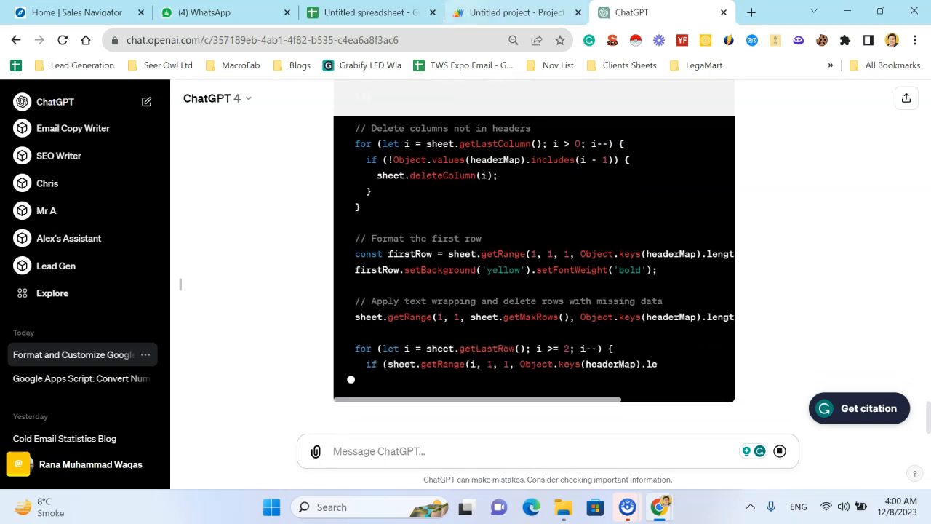
- Copy the updated script from ChatGPT's latest reply about the column-move exception
left_click(513, 13)
left_click(367, 13)
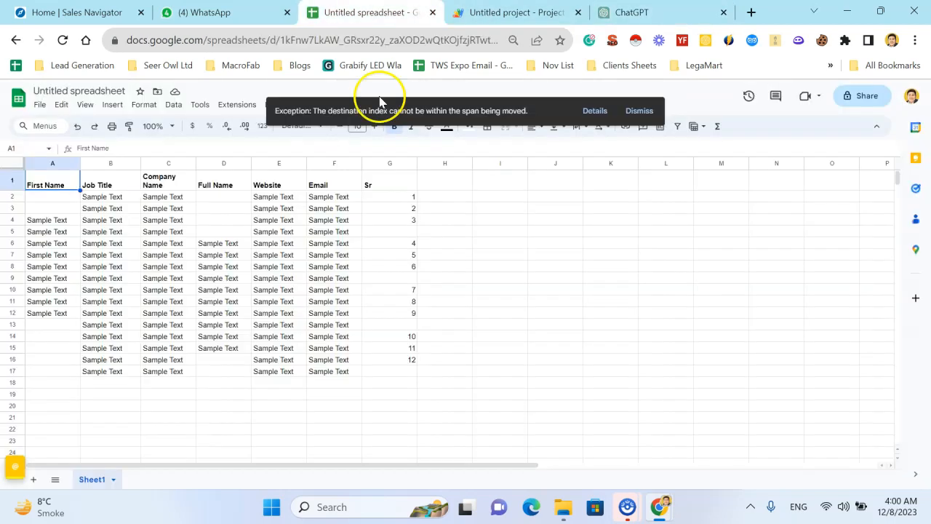
mouse_move(640, 12)
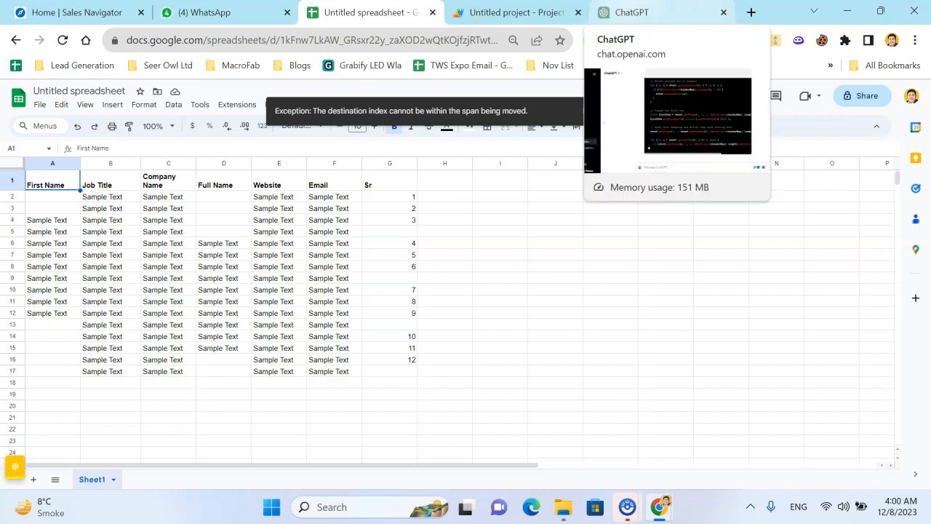
left_click(640, 13)
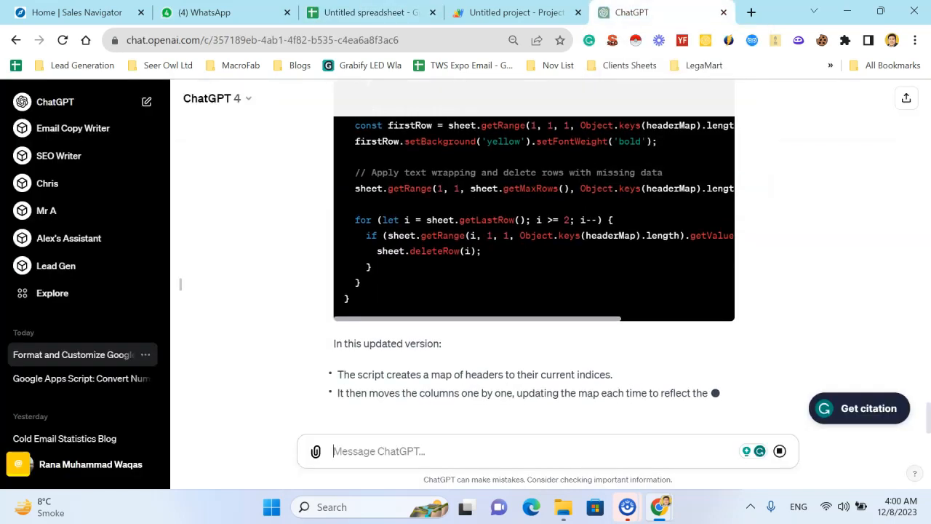
scroll(575, 241, "up", 10)
scroll(576, 248, "up", 4)
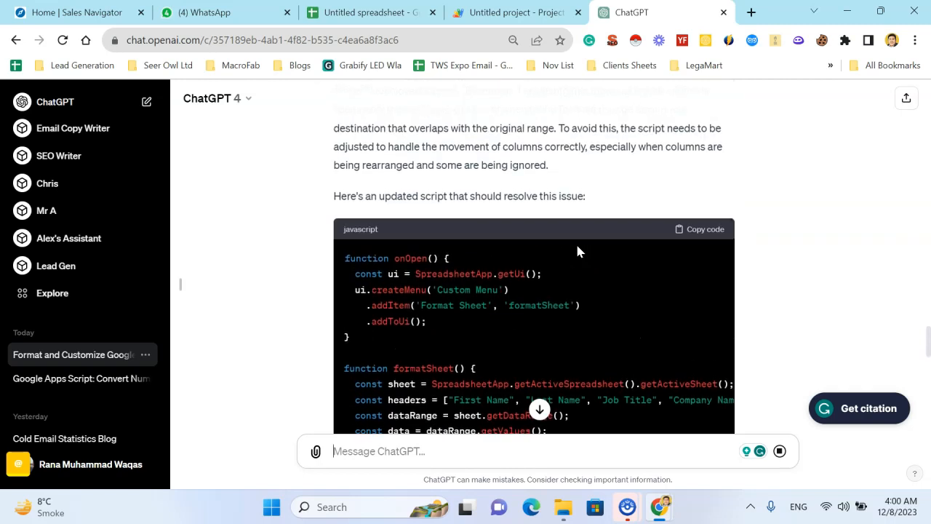
- Replace the entire contents of Code.gs with the updated script, save the project and reload the spreadsheet
left_click(509, 12)
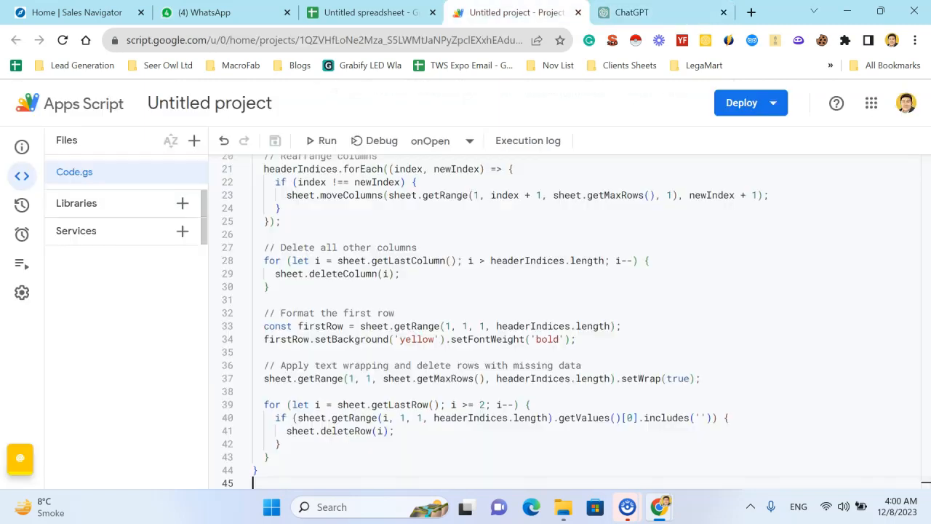
key("ctrl+a")
key("ctrl+v")
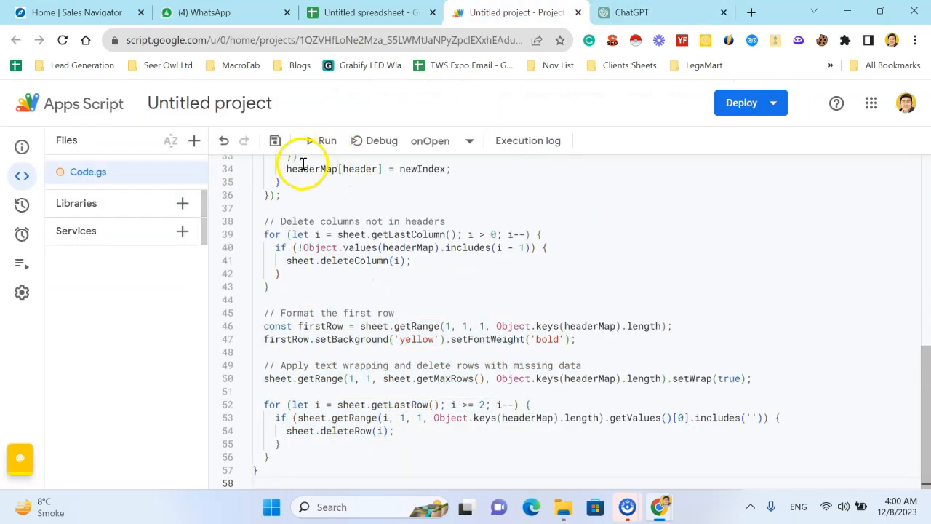
left_click(275, 140)
left_click(371, 12)
left_click(62, 40)
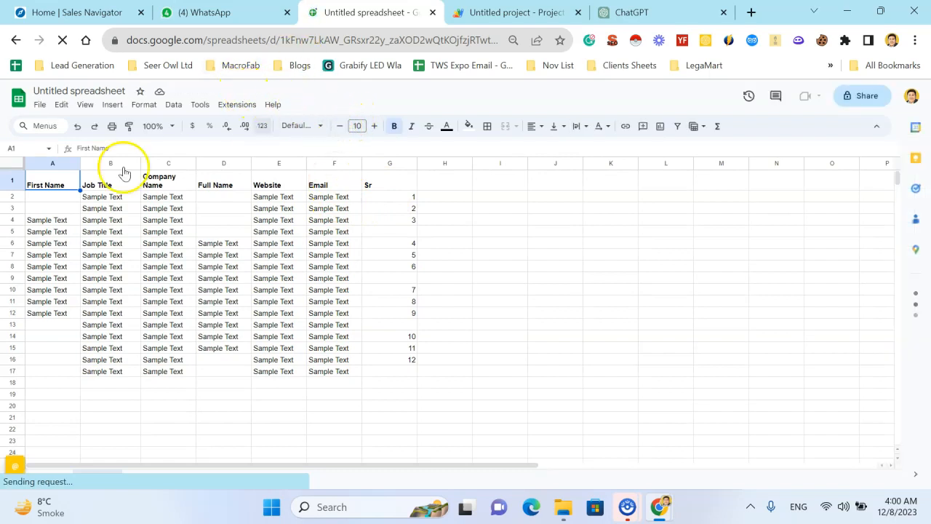
- Remove the bold from header row 1 and widen the Company Name column to about three times its width
left_click(2, 180)
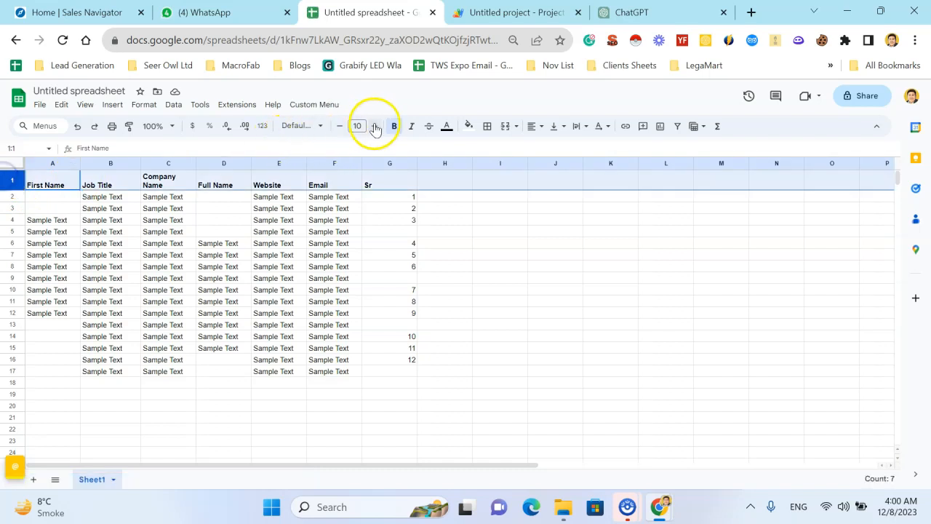
left_click(391, 127)
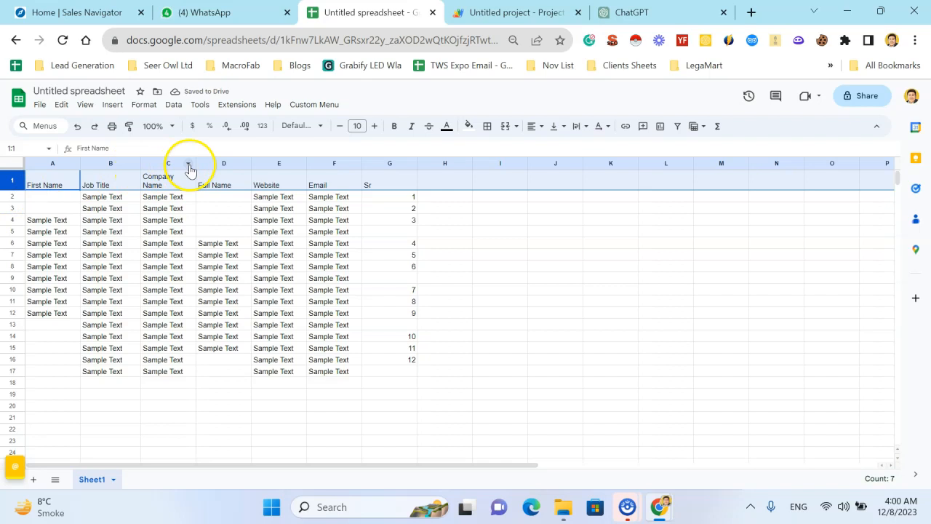
left_click_drag(196, 163, 306, 185)
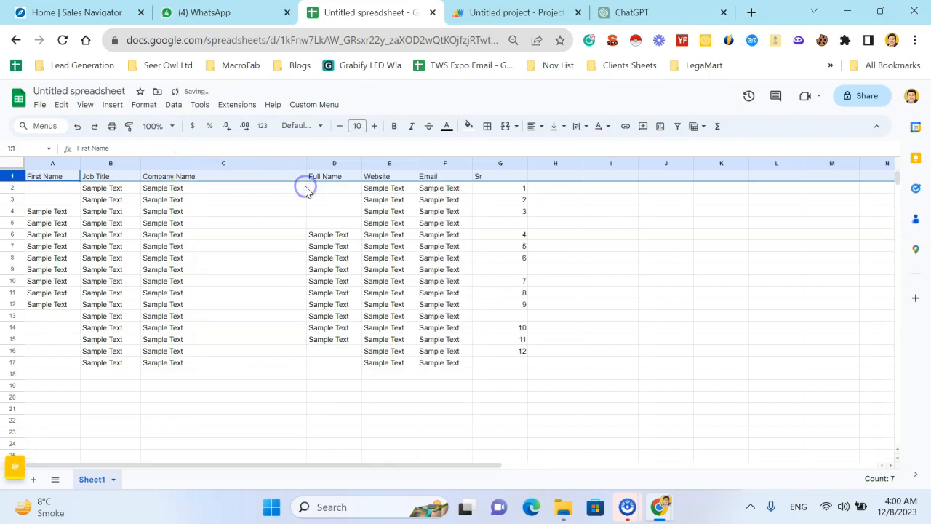
- Run the custom Format Sheet function on the sample data
left_click(278, 232)
left_click(322, 104)
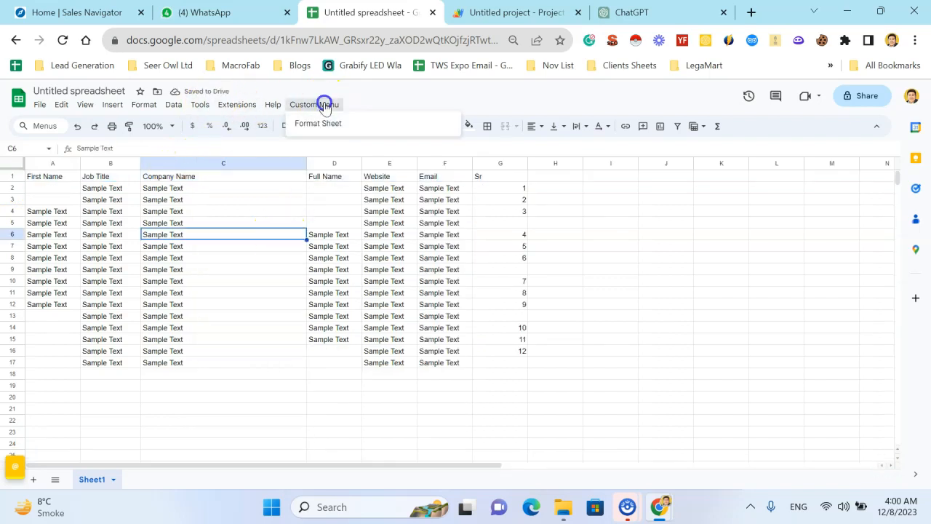
left_click(346, 125)
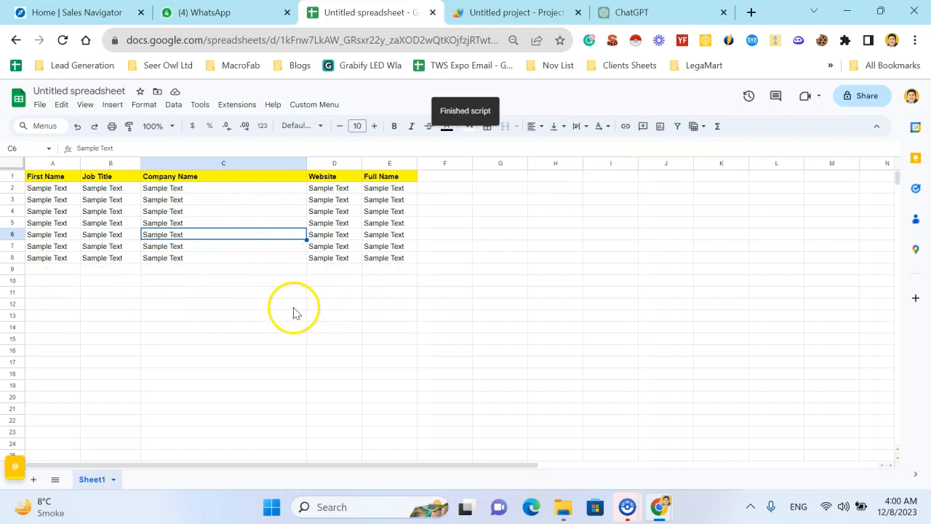
left_click(248, 281)
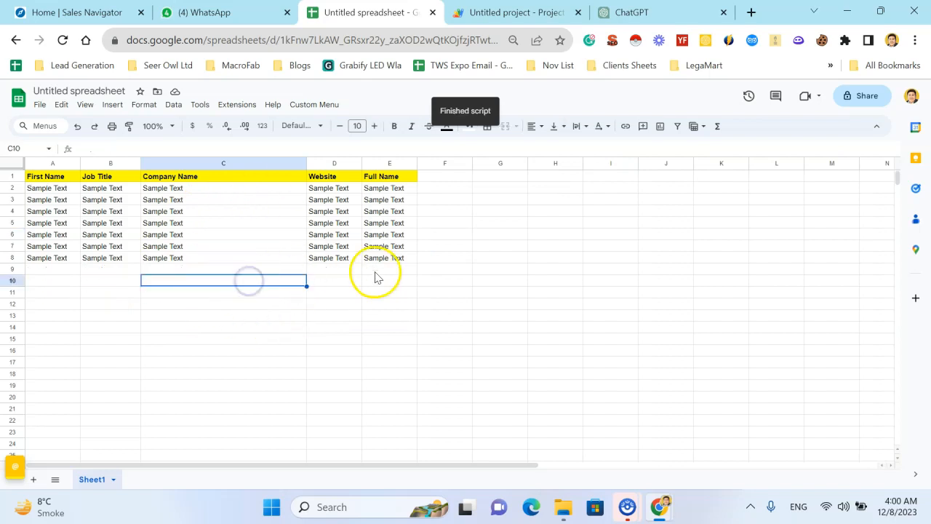
- Review the whole Code.gs script and how to reach Apps Script from the spreadsheet, and return to the formatted sheet
left_click(509, 12)
left_click(348, 329)
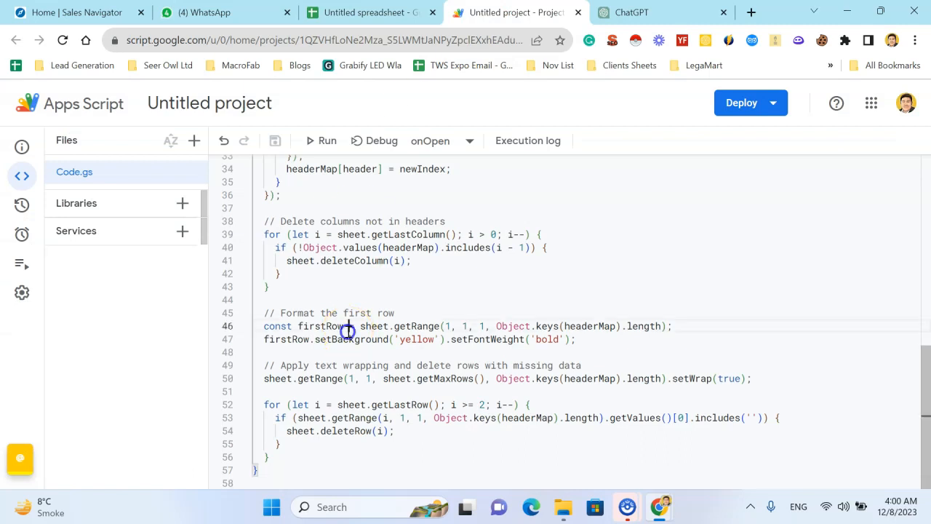
key("ctrl+a")
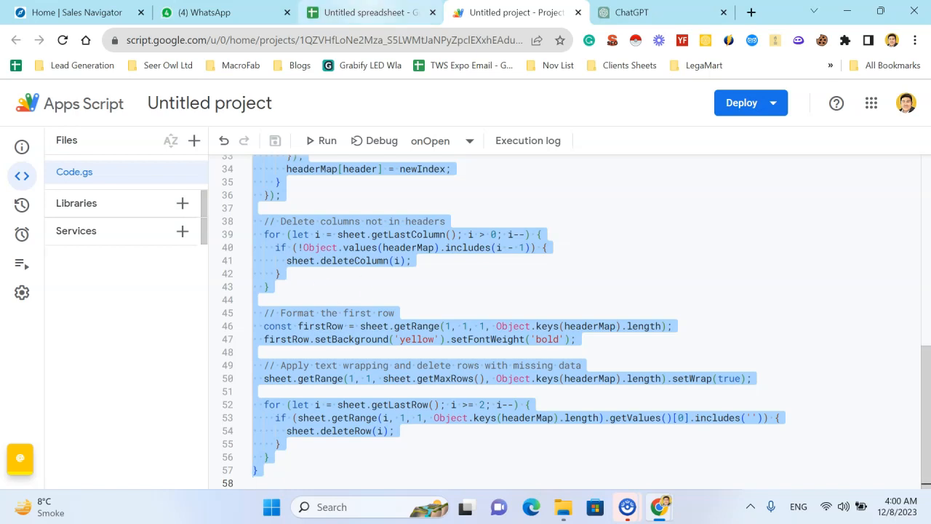
left_click(367, 12)
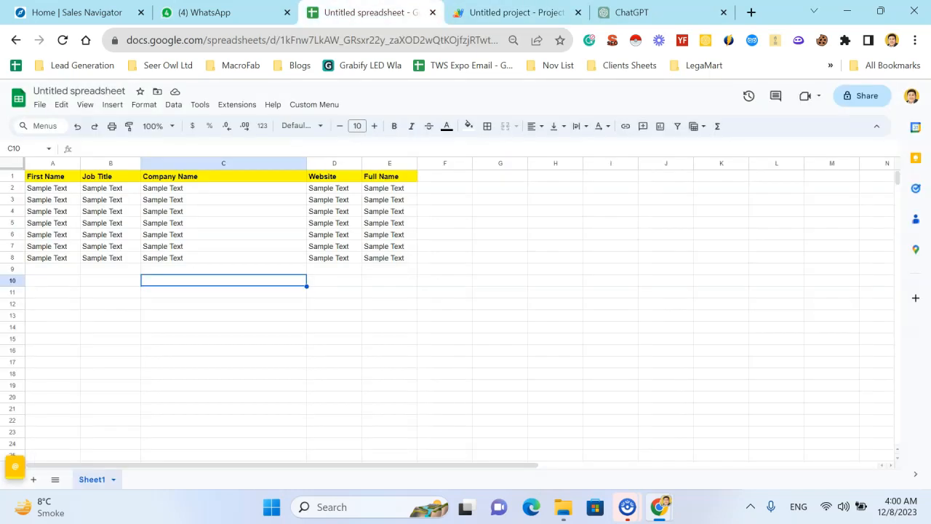
left_click(246, 104)
left_click(288, 160)
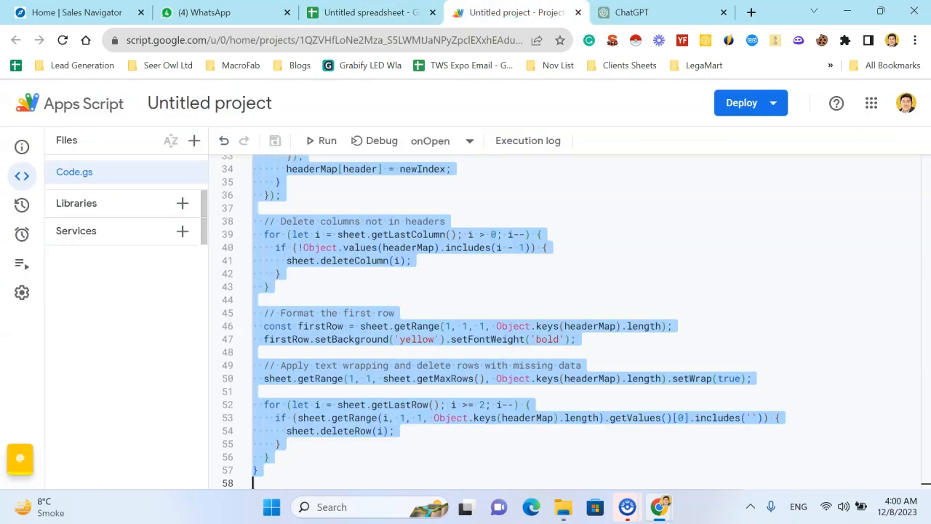
left_click(367, 12)
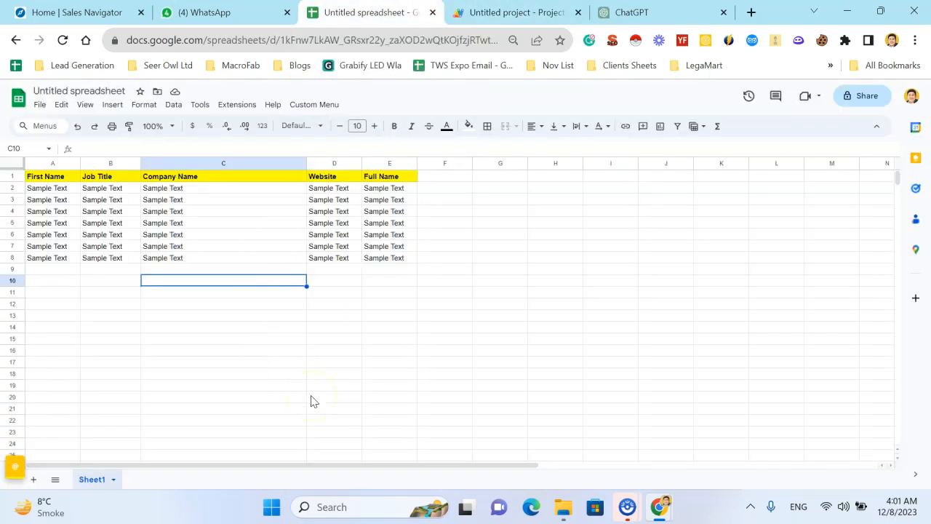
left_click(355, 293)
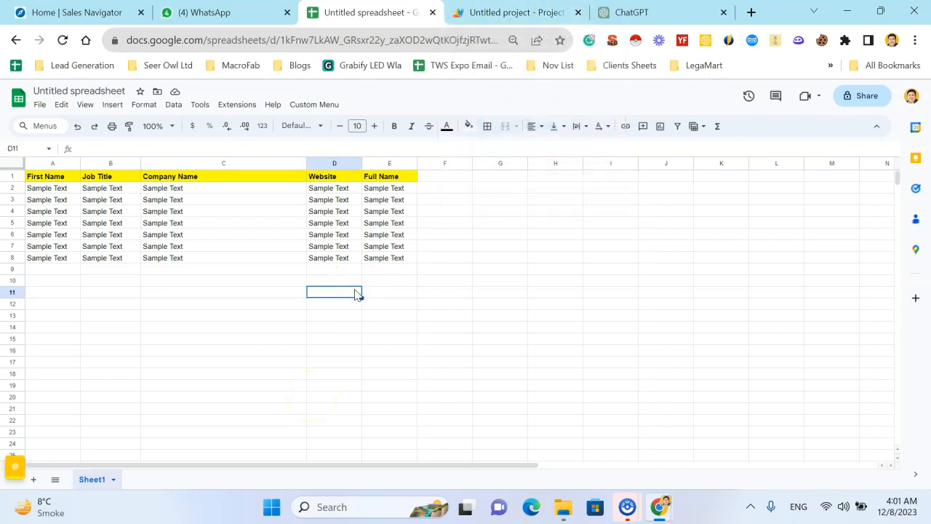